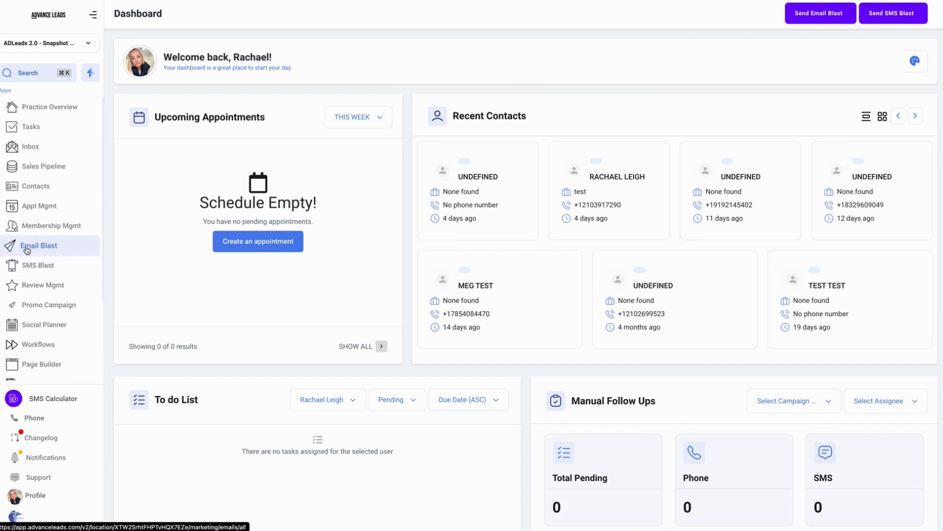
Step: Search the email templates for "flash" and open the "0.0 - Flash Sale Templates" folder
left_click(27, 249)
left_click(704, 39)
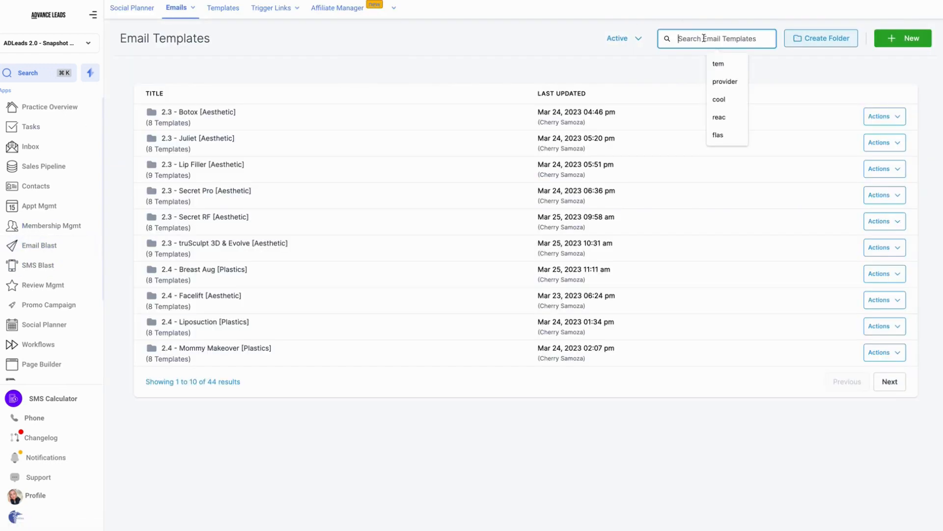
type("flash")
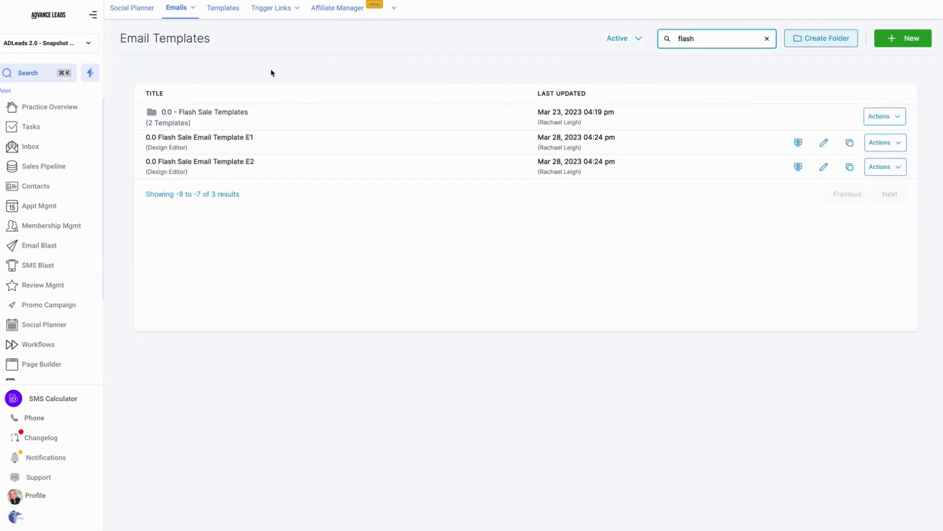
left_click(227, 120)
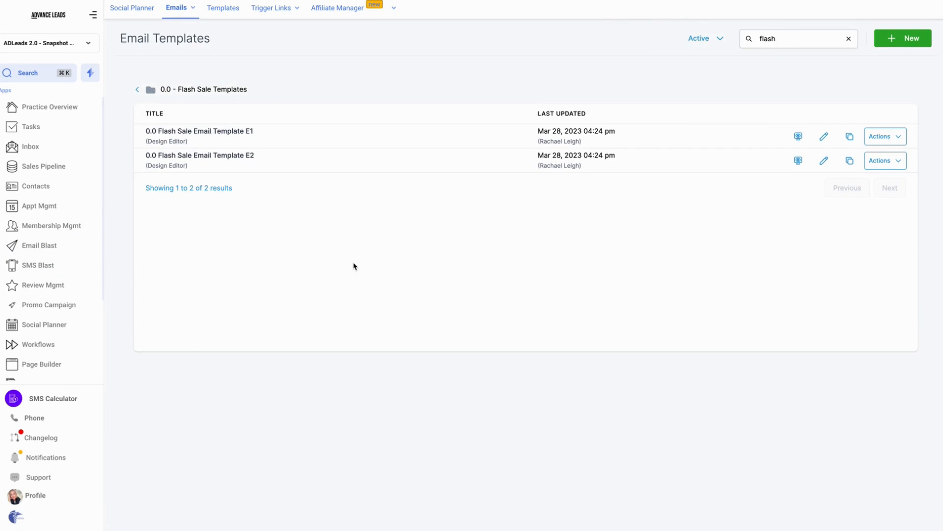
Step: Preview the designs of Flash Sale Email Templates E1 and E2, then return to the template list
left_click(799, 139)
left_click(792, 160)
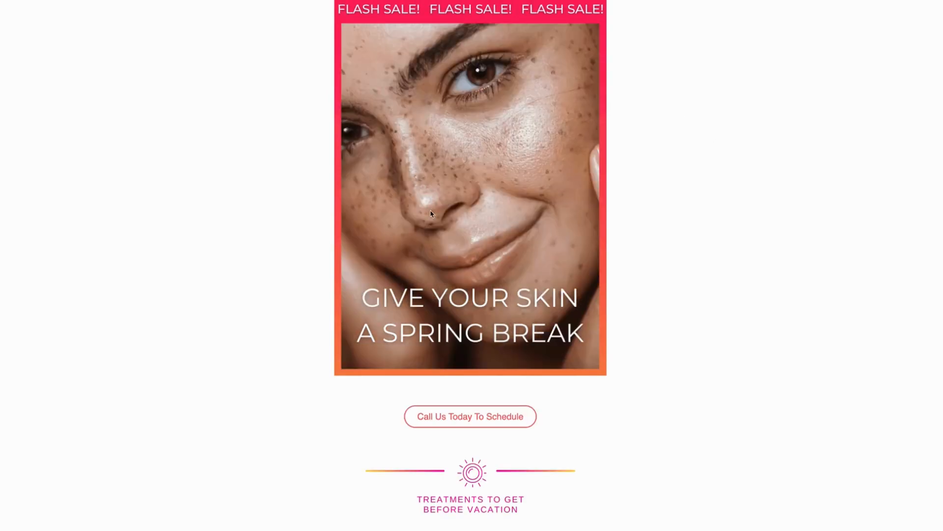
scroll(432, 214, "down", 6)
scroll(297, 275, "down", 12)
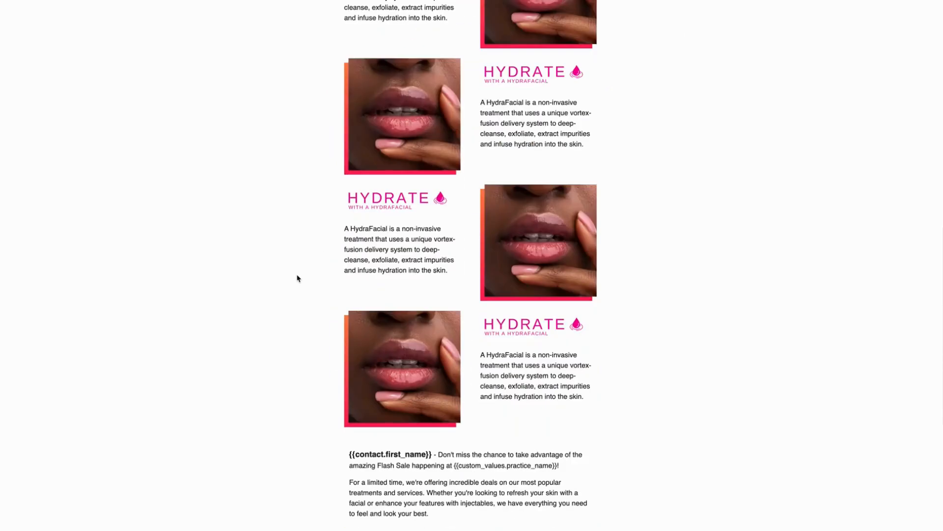
scroll(297, 279, "up", 3)
scroll(297, 279, "up", 8)
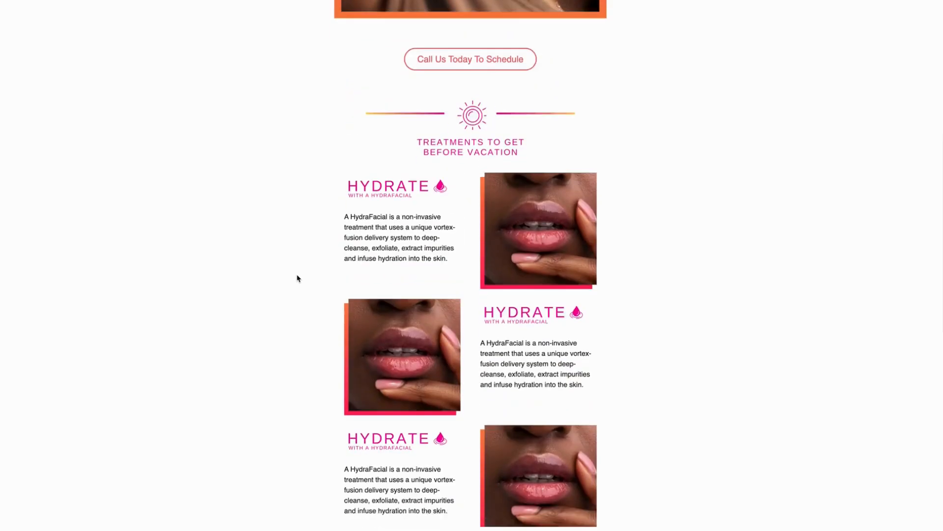
scroll(297, 279, "down", 4)
scroll(297, 278, "up", 2)
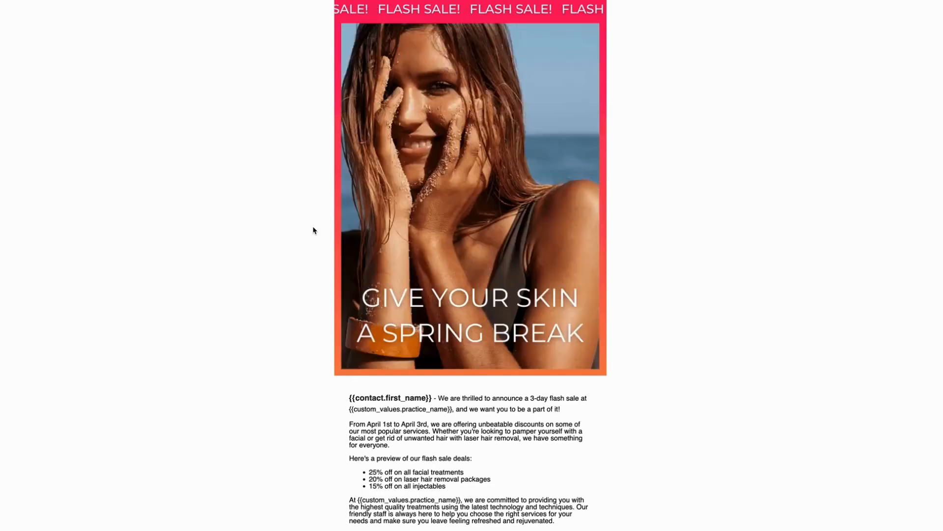
scroll(313, 231, "down", 4)
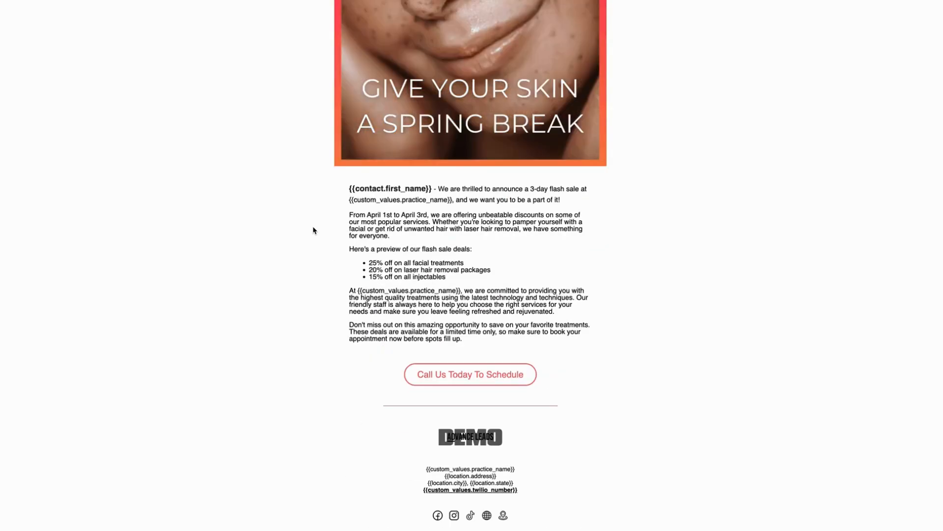
left_click(256, 1)
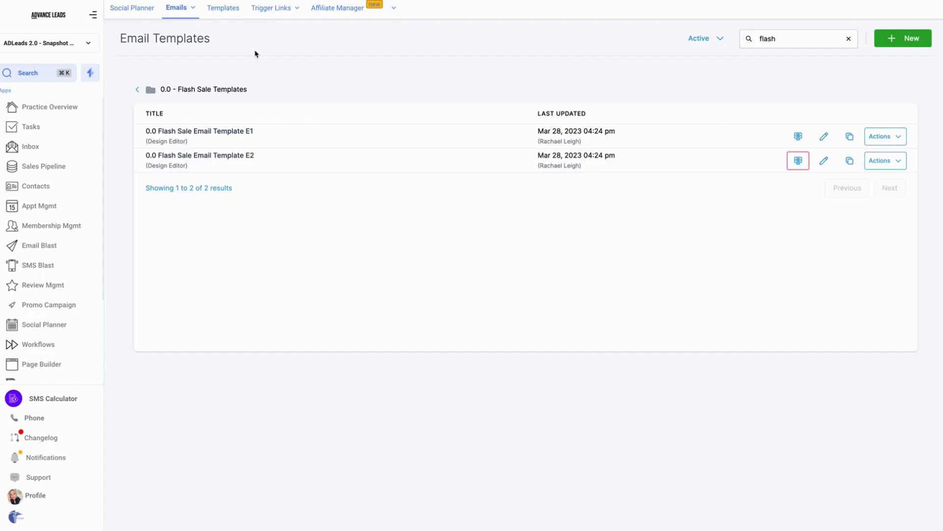
Step: Clone Flash Sale Email Template E1 under the name "0.0 Flash Sale - 04.2023 E1" and return to the template folder
left_click(850, 138)
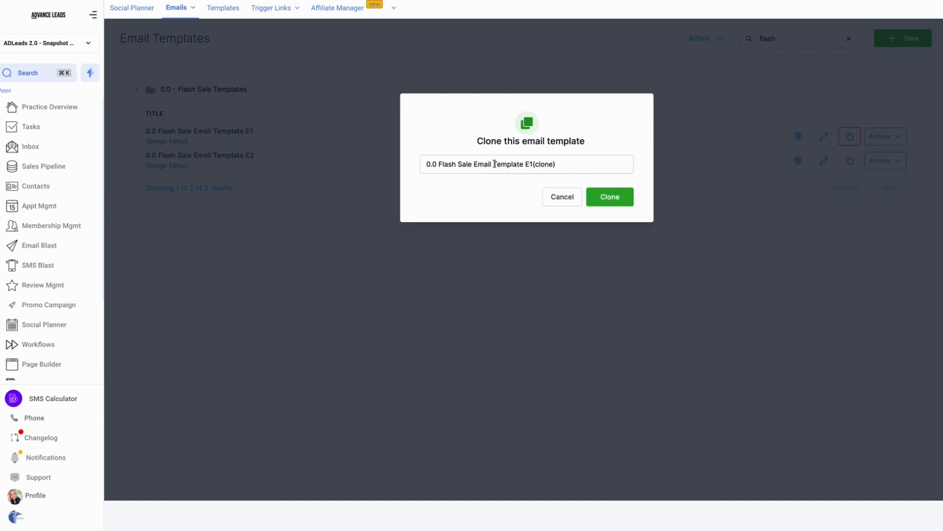
left_click_drag(494, 163, 525, 161)
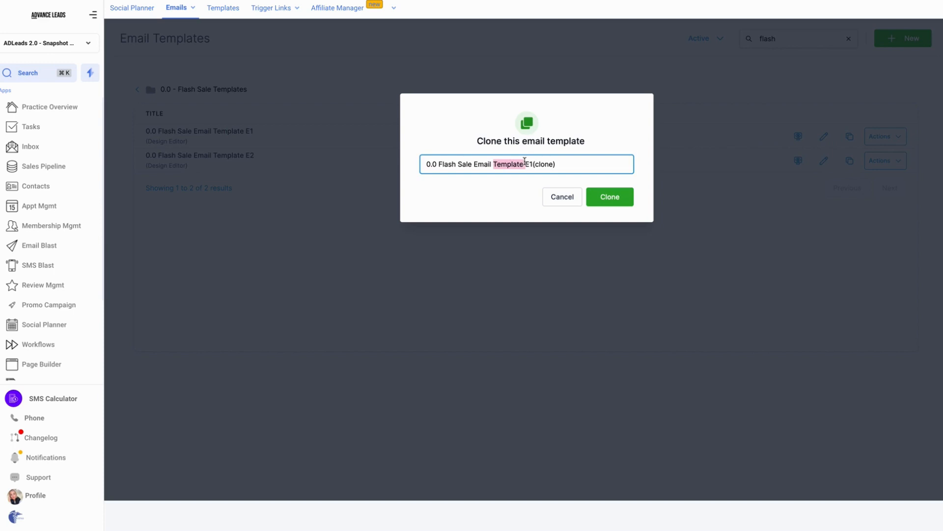
key("BackSpace")
key("BackSpace")
key("BackSpace")
key("BackSpace")
key("BackSpace")
key("BackSpace")
key("BackSpace")
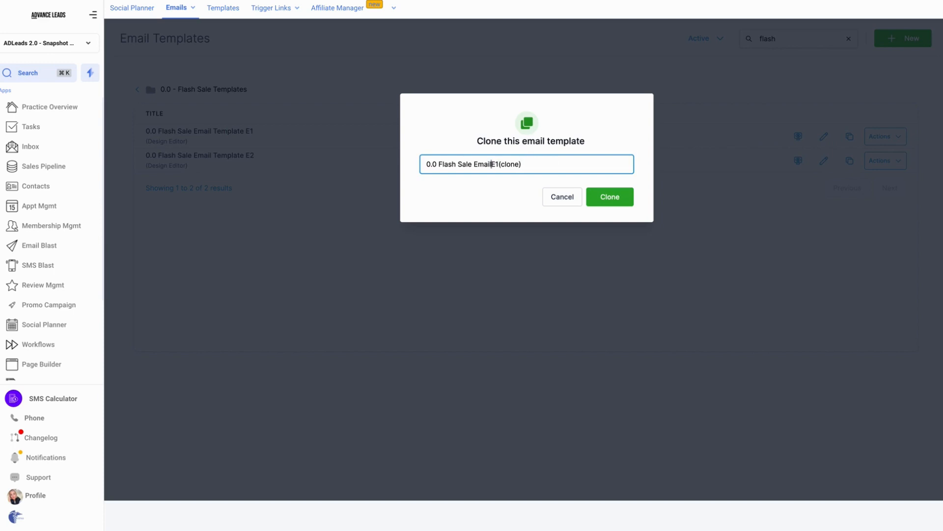
type("- ")
type("0")
type("4")
type(".")
type("2002")
key("BackSpace")
key("BackSpace")
type("23")
left_click_drag(520, 164, 577, 169)
key("BackSpace")
key("ctrl+a")
left_click(583, 164)
left_click(586, 201)
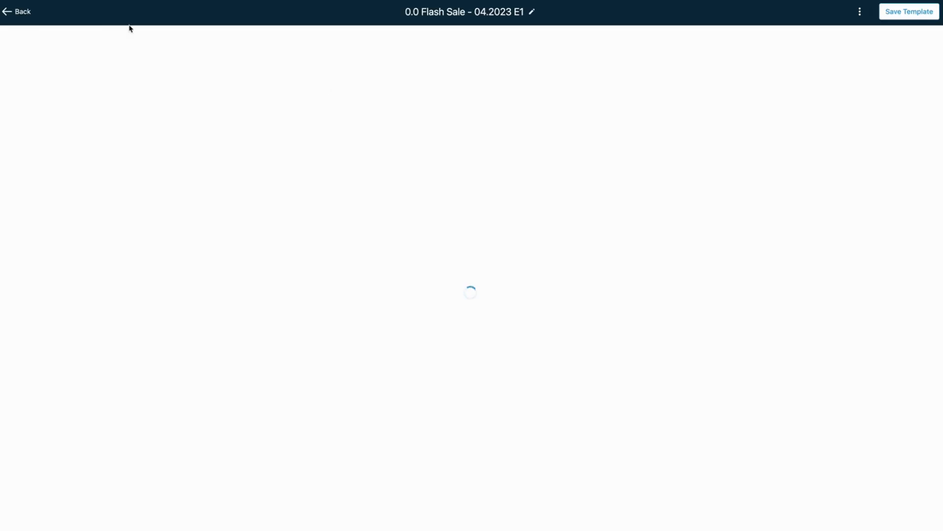
left_click(8, 12)
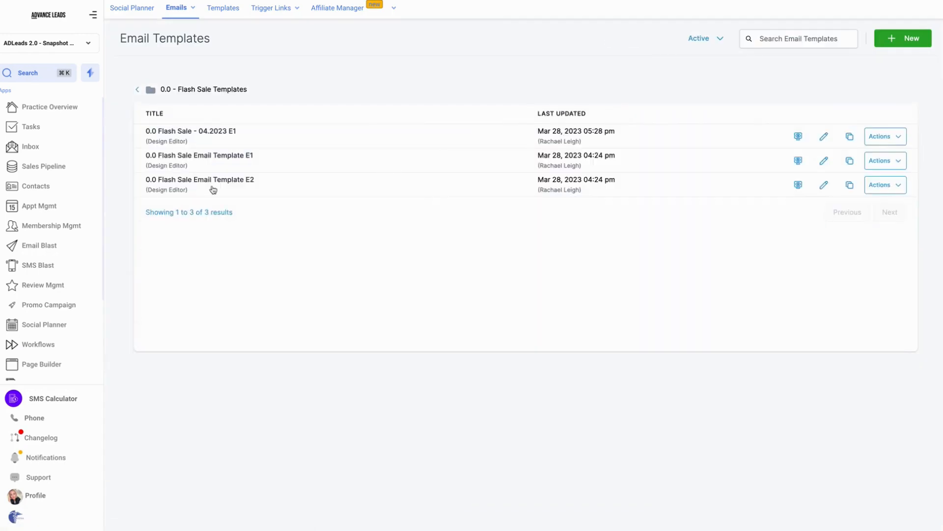
Step: Clone Flash Sale Email Template E2 under the name "0.0 Flash Sale - 04.2023 E2"
left_click(855, 187)
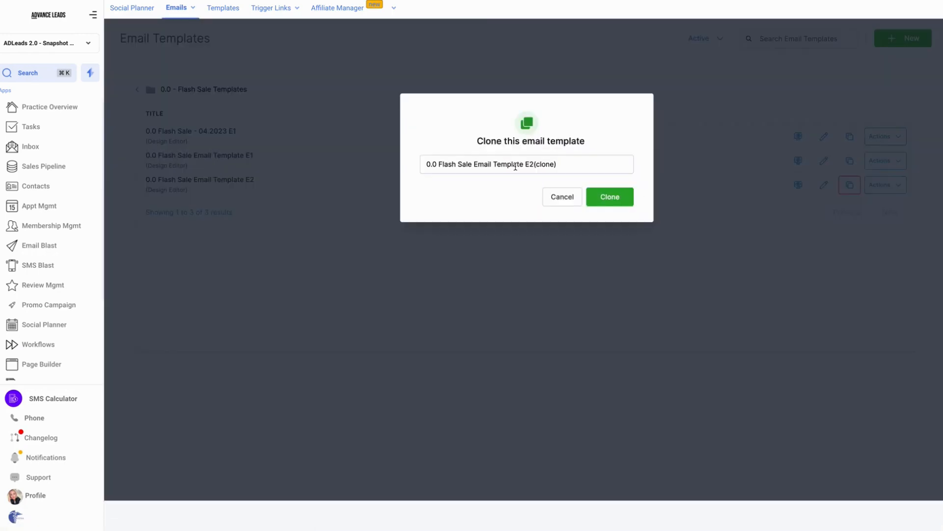
triple_click(429, 163)
key("super+v")
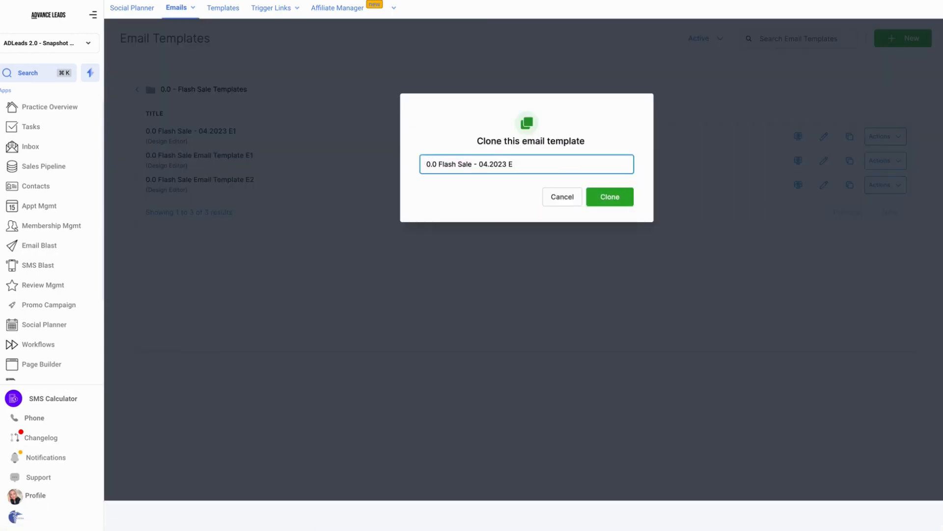
left_click(468, 181)
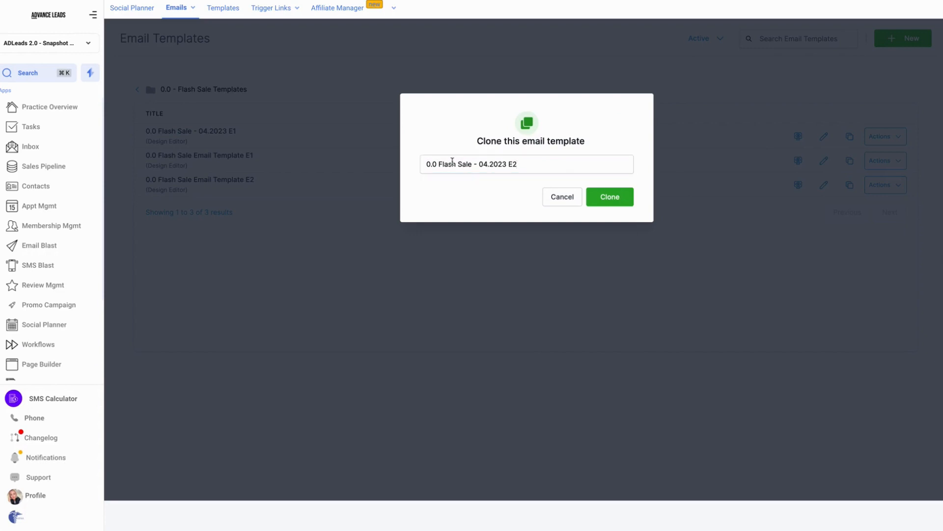
left_click(506, 166)
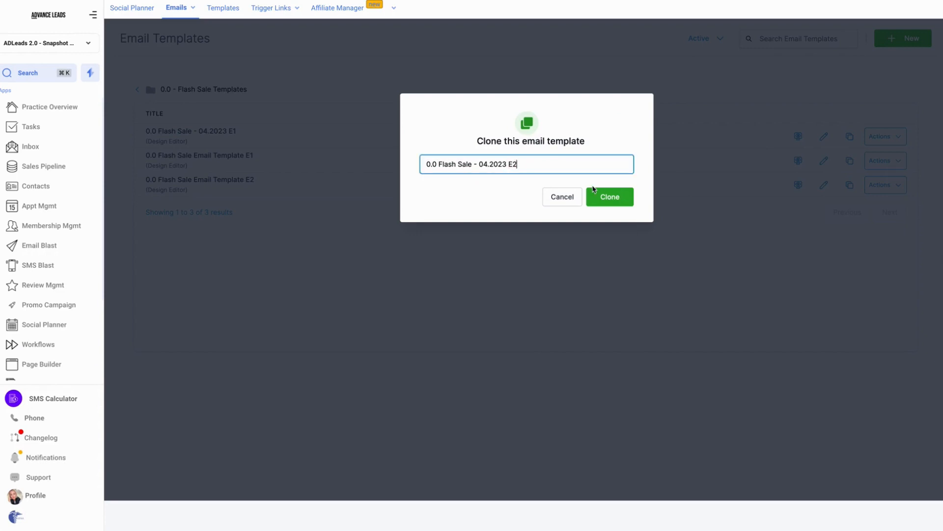
left_click(618, 199)
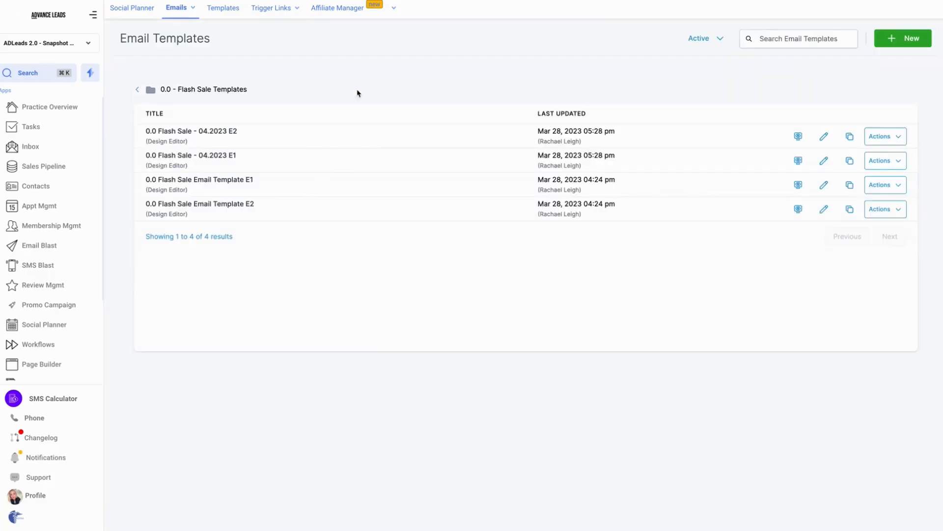
Step: Open the "0.0 Flash Sale - 04.2023 E1" template for editing and bring up the spring break banner image's settings
left_click(219, 155)
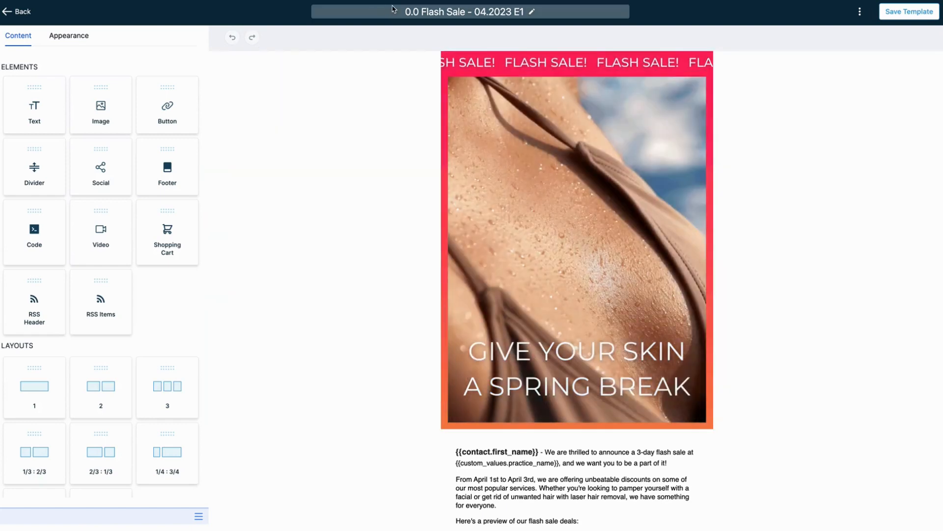
left_click(643, 96)
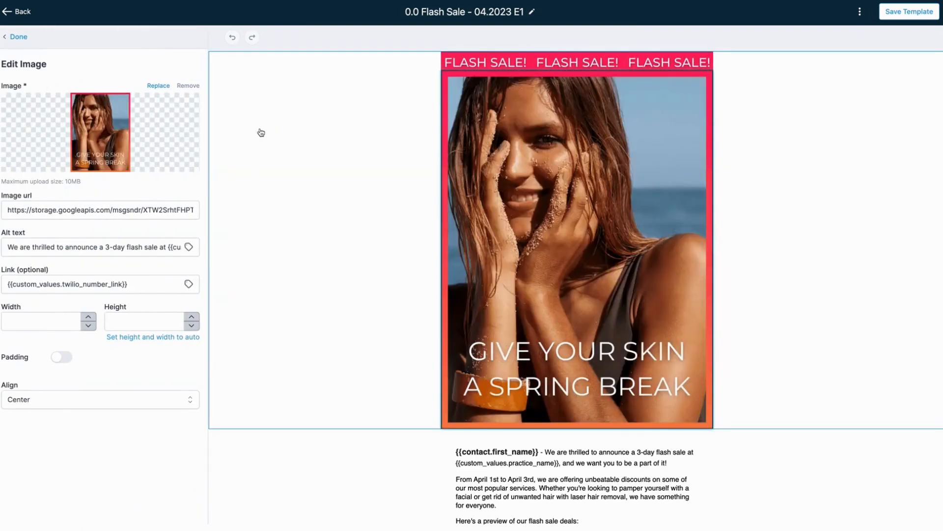
left_click(103, 137)
left_click(22, 41)
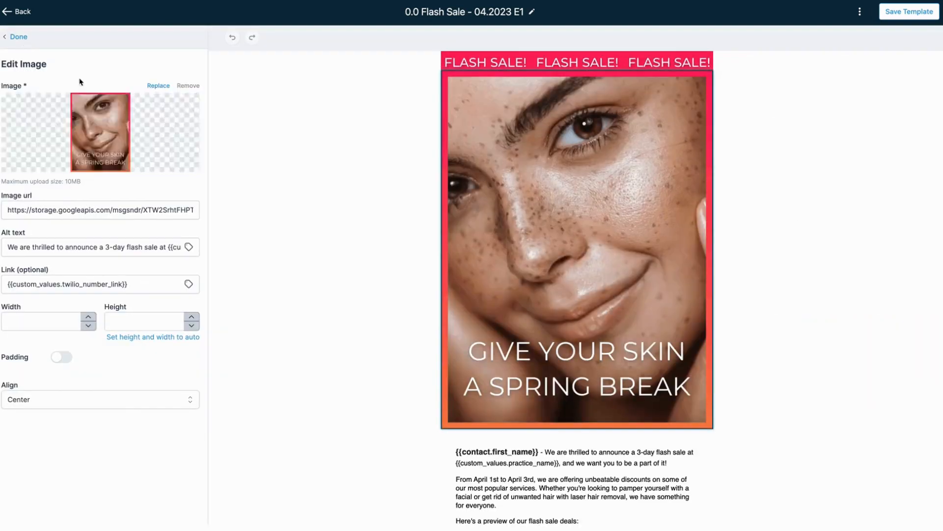
Step: Review the settings of the flash sale body text, the "Call Us Today To Schedule" button and the footer logo
scroll(516, 245, "down", 6)
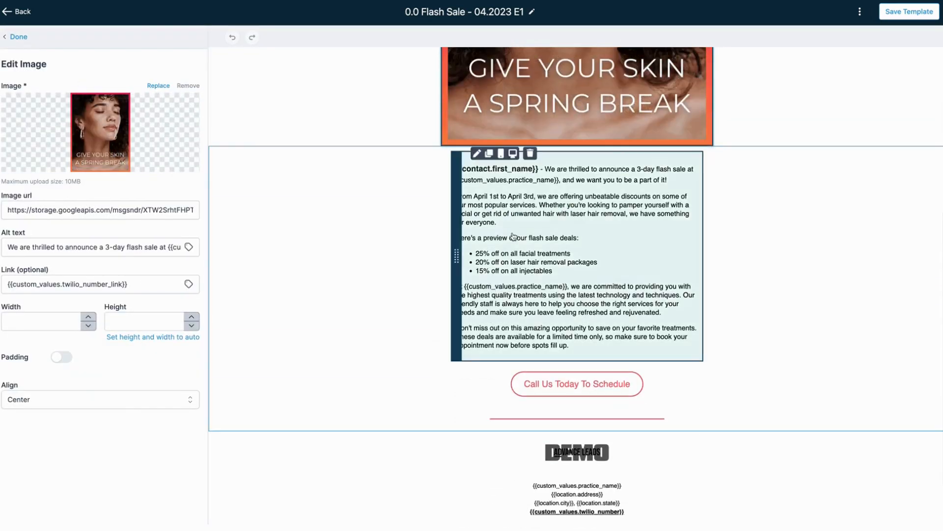
left_click(517, 238)
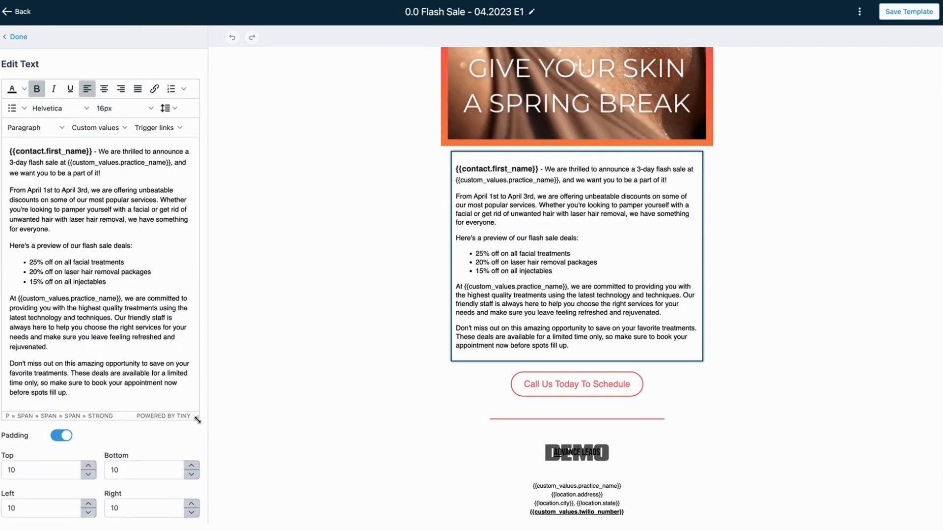
left_click(574, 384)
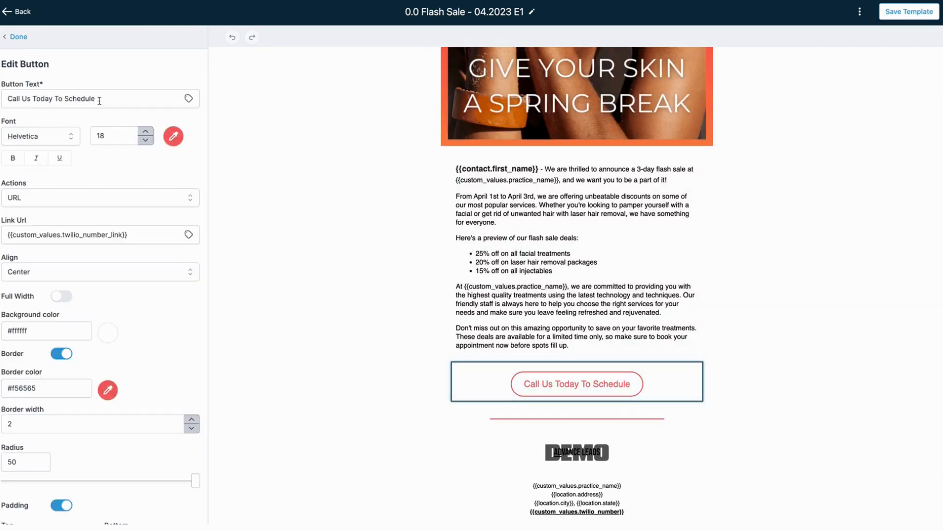
scroll(357, 299, "down", 2)
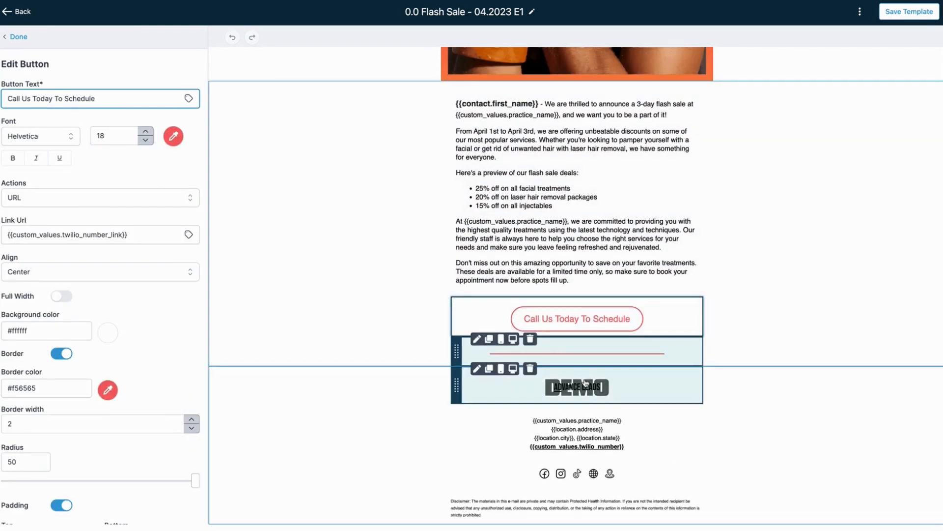
left_click(585, 383)
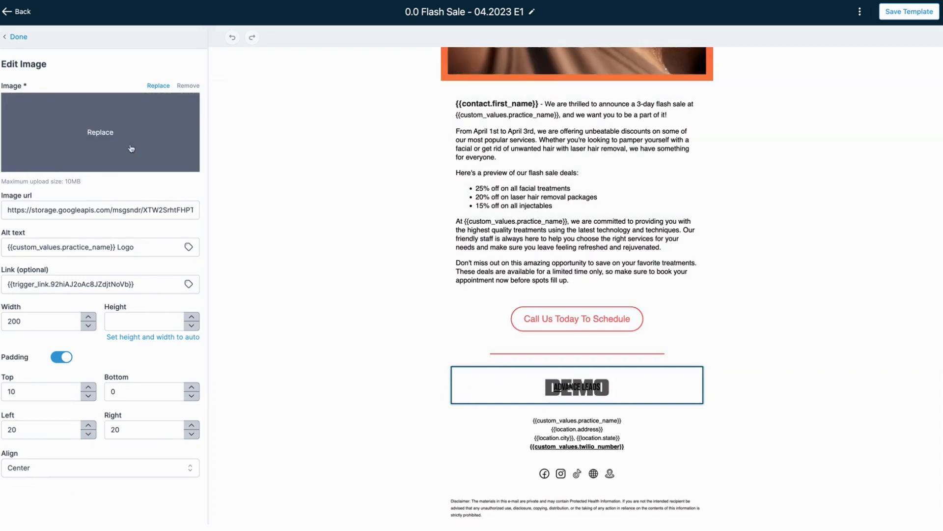
left_click(612, 308)
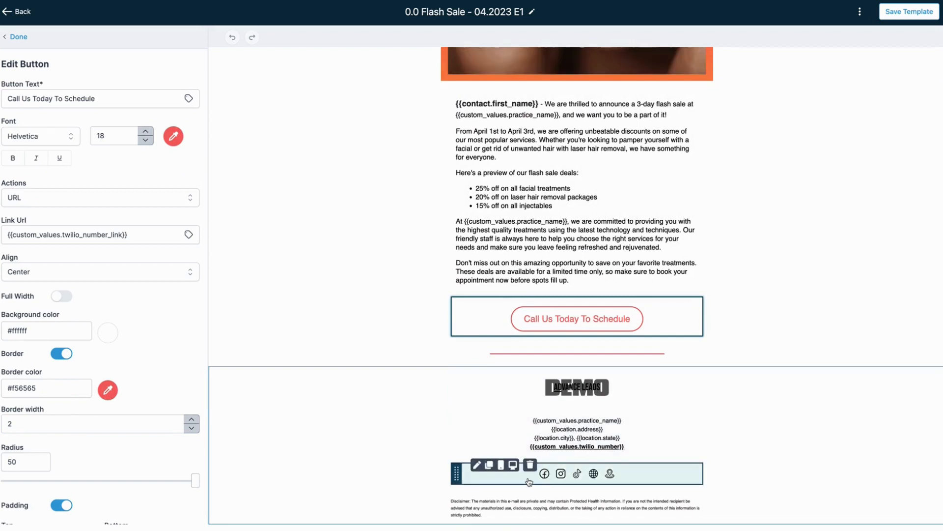
Step: Examine the footer's social icons and the trigger link used as the Facebook icon's URL
left_click(529, 482)
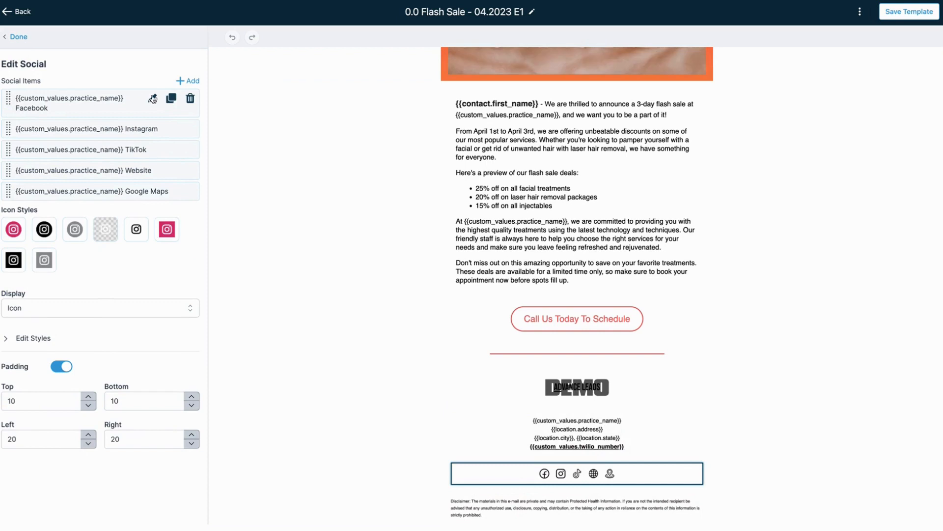
left_click(150, 98)
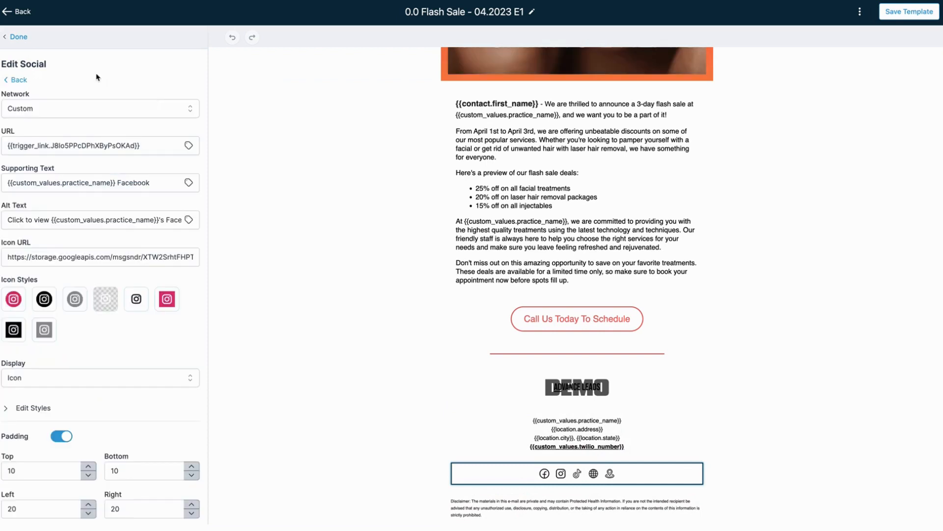
left_click(158, 145)
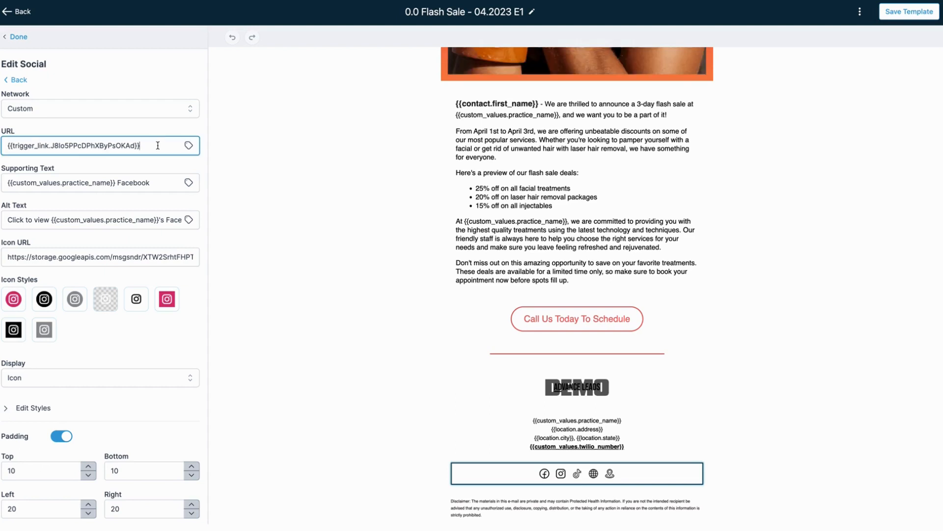
left_click(157, 49)
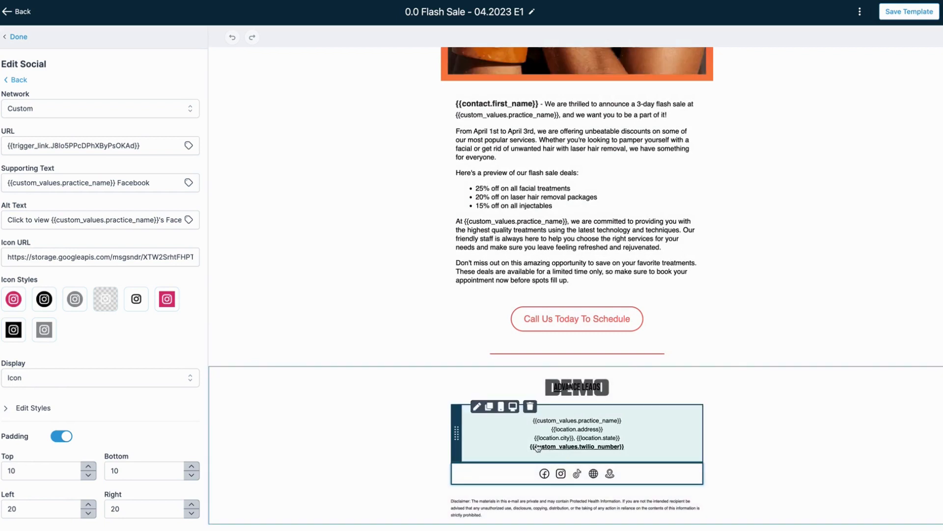
Step: Examine the custom values in the footer's practice contact details and in the flash sale body text
left_click(538, 448)
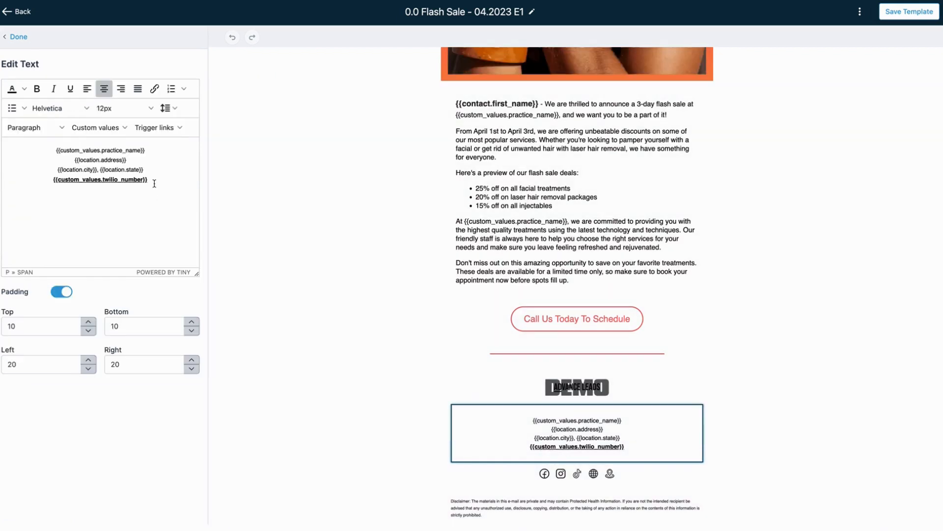
left_click_drag(42, 149, 166, 175)
left_click(166, 175)
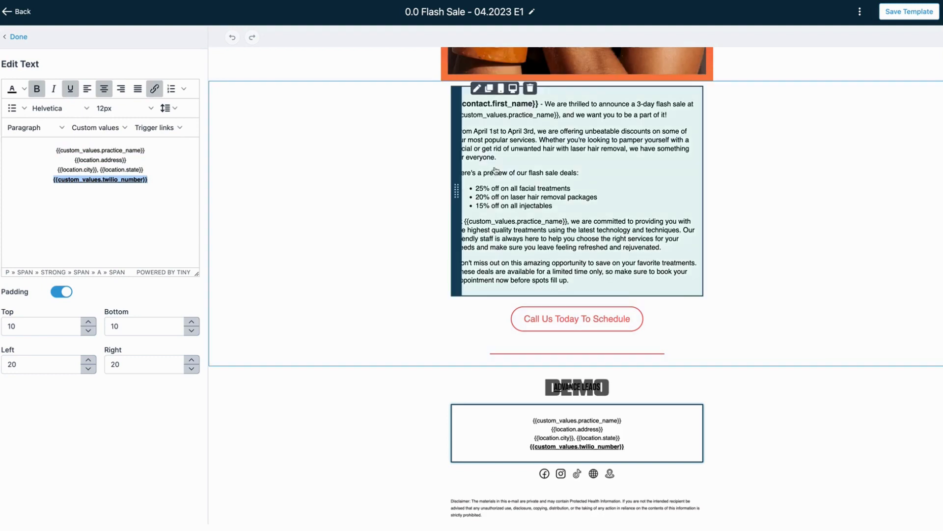
left_click(496, 172)
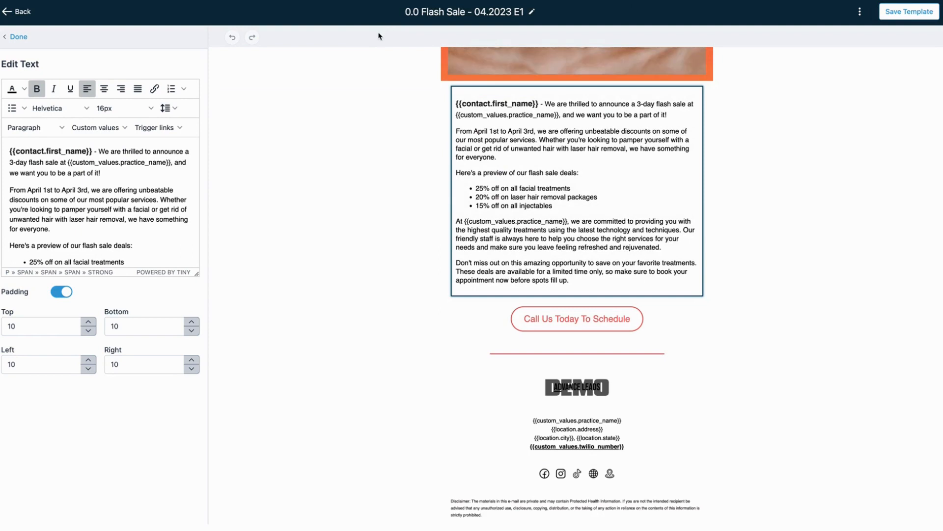
Step: Examine the practice name custom value in the footer contact details, then return to the flash sale body text
left_click(554, 449)
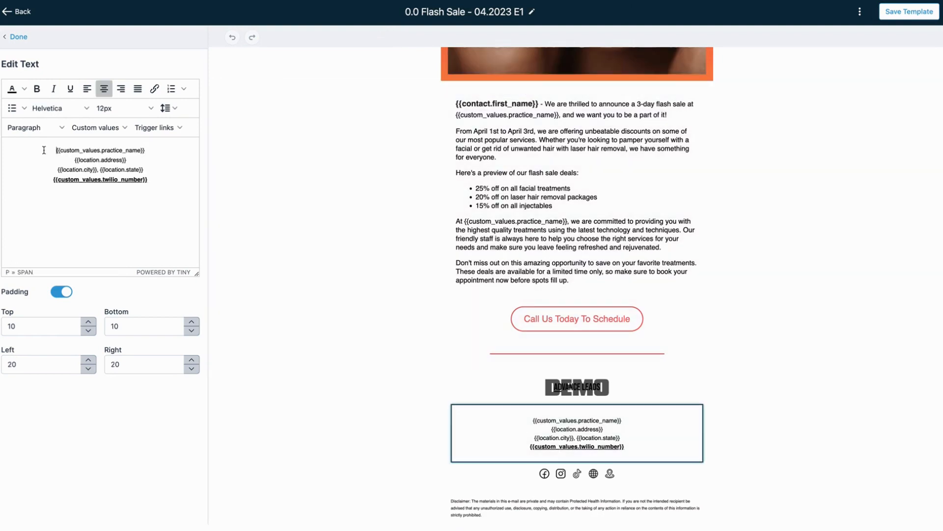
left_click(149, 154)
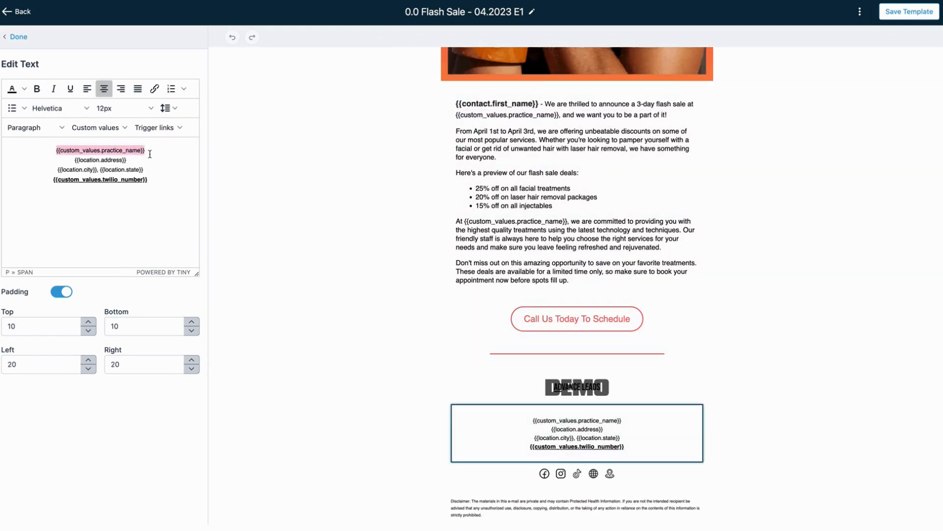
left_click(594, 254)
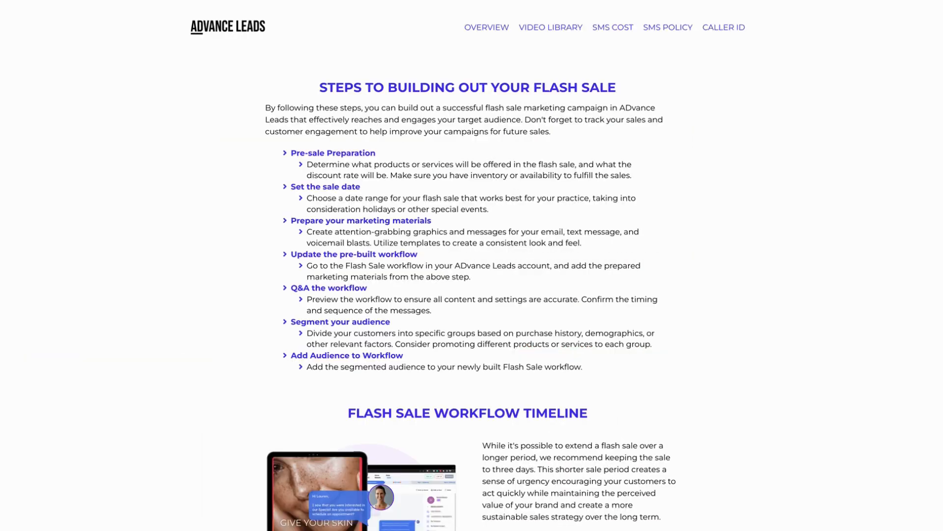
Step: Switch to the flash sale guide page, open the Flash Sale Gif Template from its email template resources and use it in Canva
scroll(306, 325, "down", 10)
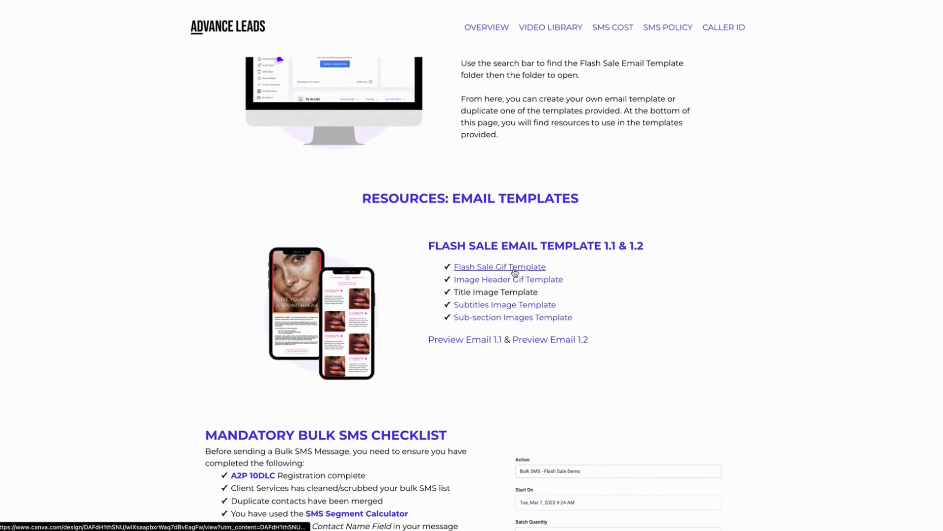
left_click(514, 268)
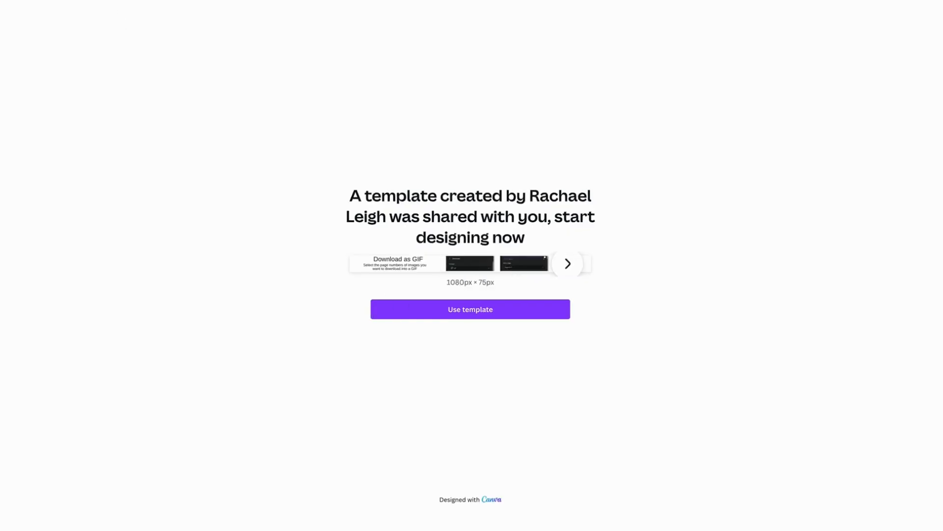
key("super+w")
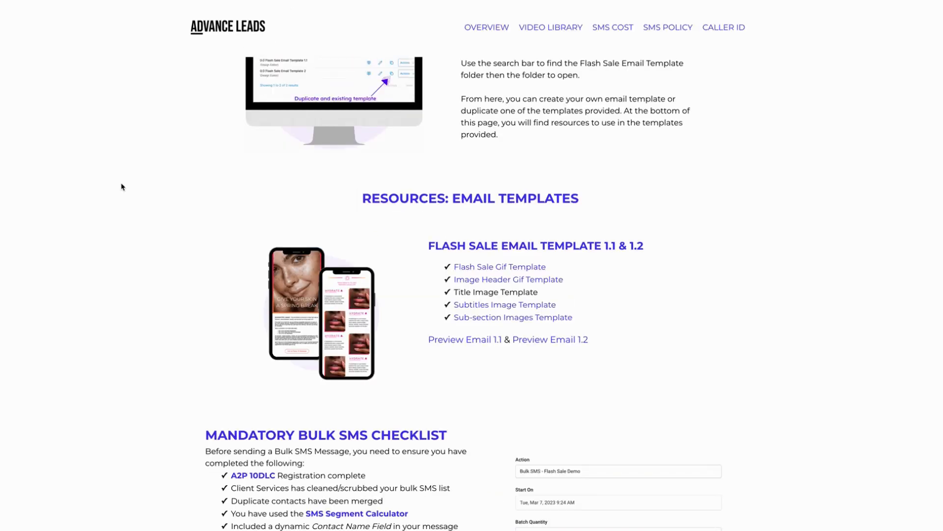
scroll(123, 187, "down", 2)
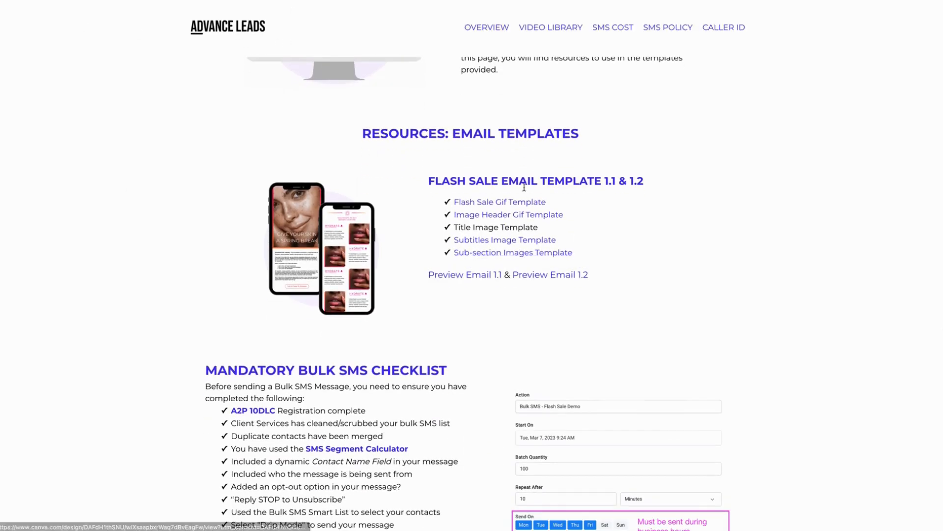
left_click(490, 203)
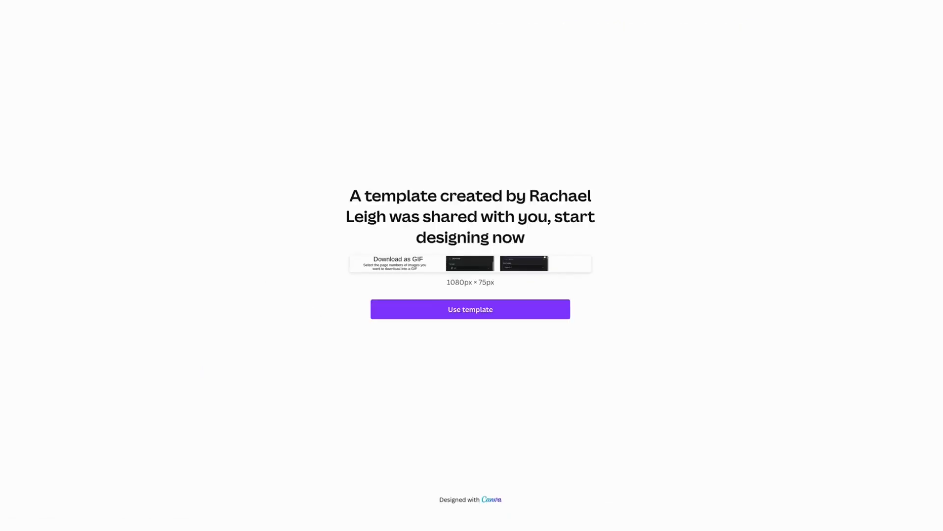
left_click(428, 315)
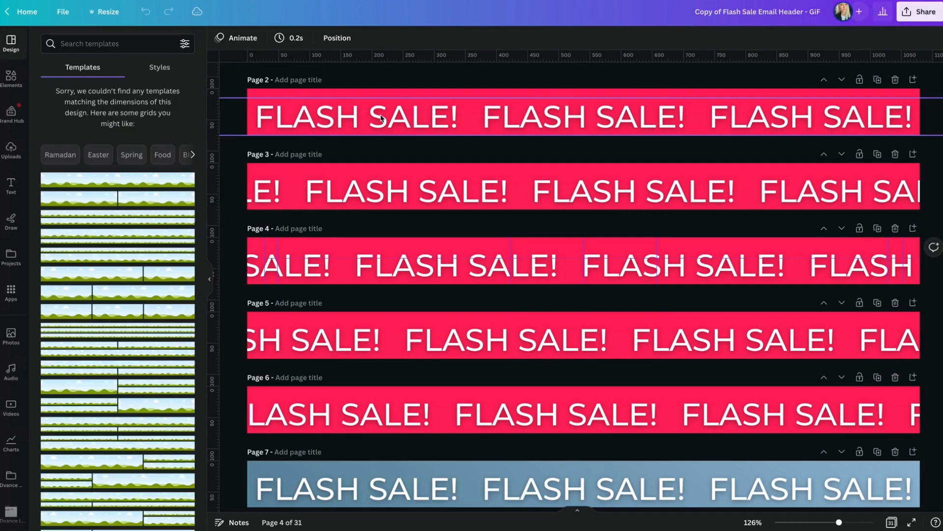
Step: Examine the color variations of the header GIF design, including the grouped "FLASH SALE!" text on page 2 and the page 7 background
scroll(382, 118, "up", 2)
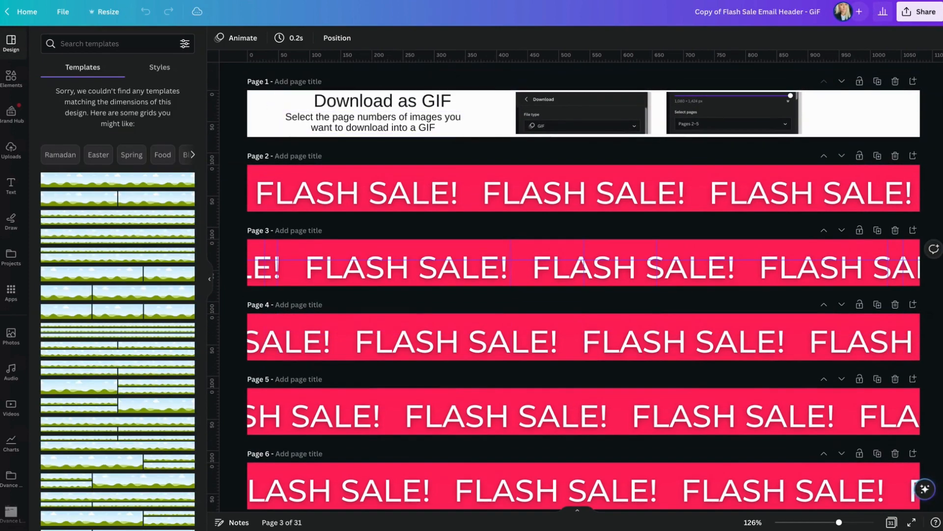
left_click(284, 204)
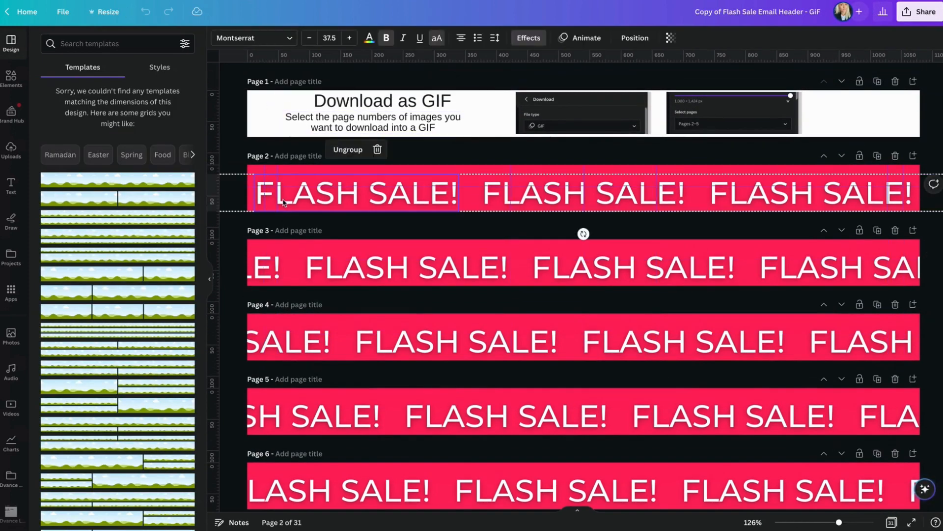
left_click(372, 196)
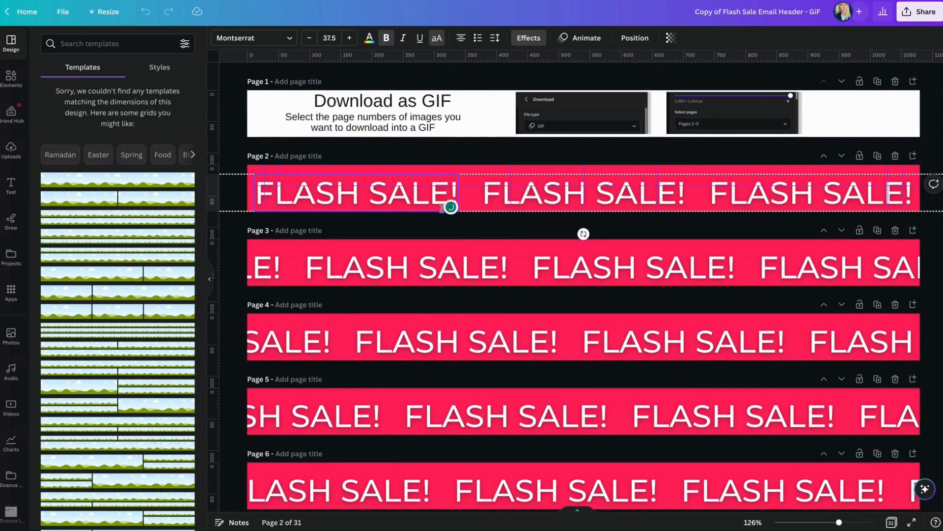
scroll(381, 185, "down", 9)
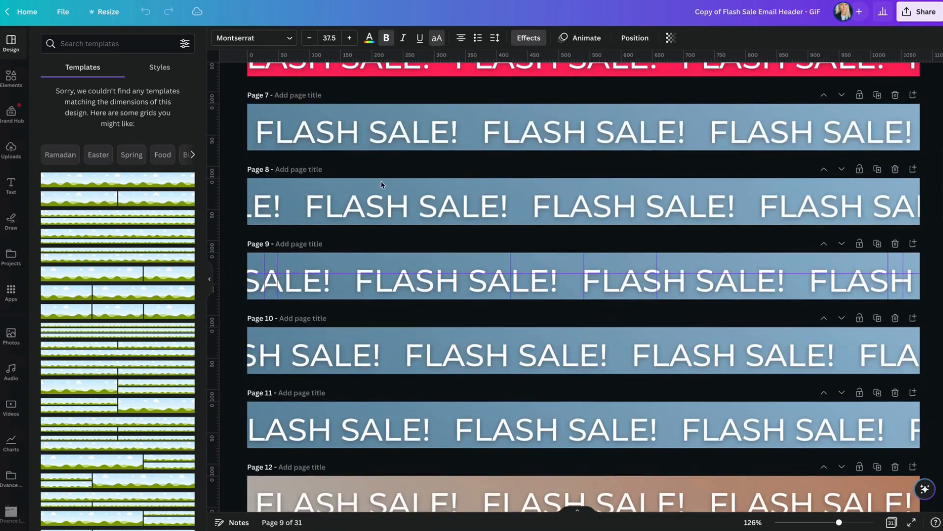
left_click(381, 106)
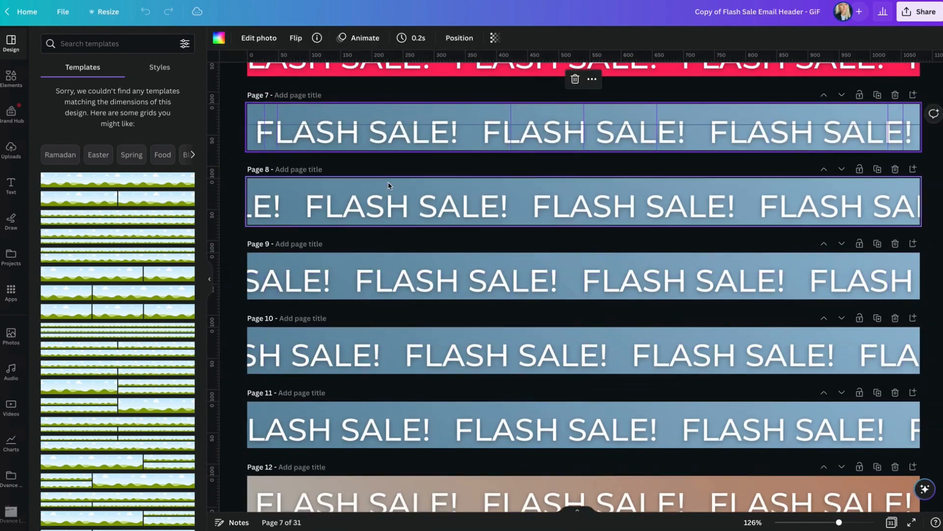
scroll(373, 254, "down", 6)
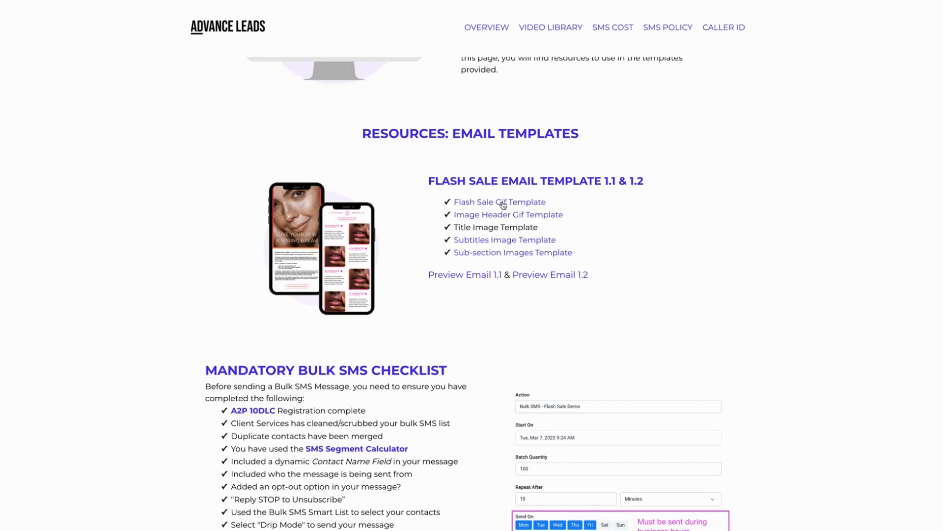
Step: Open the Image Header Gif Template from the guide's resources and browse its preview pages
left_click(503, 217)
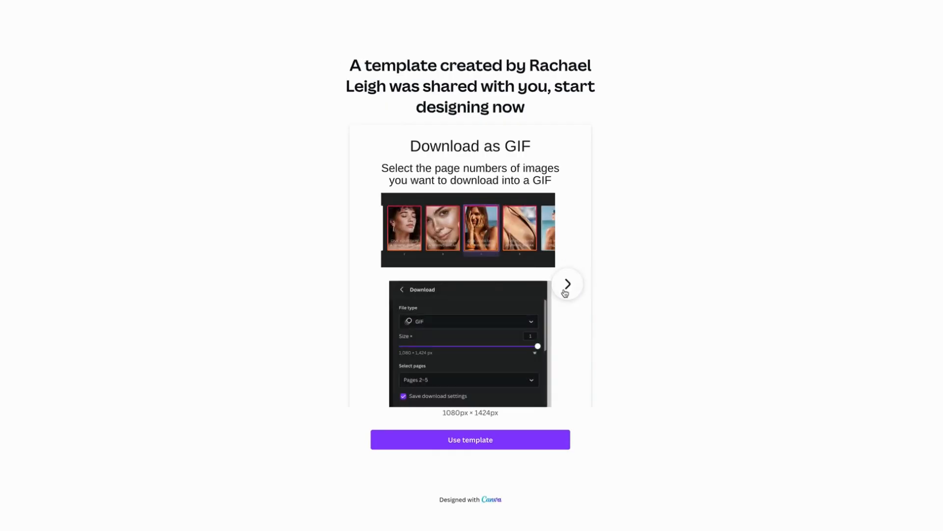
left_click(566, 290)
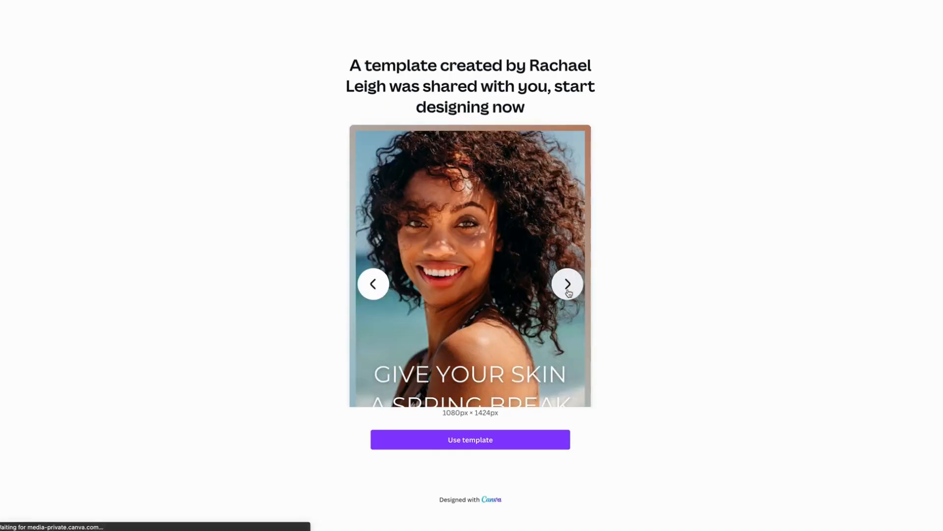
left_click(568, 293)
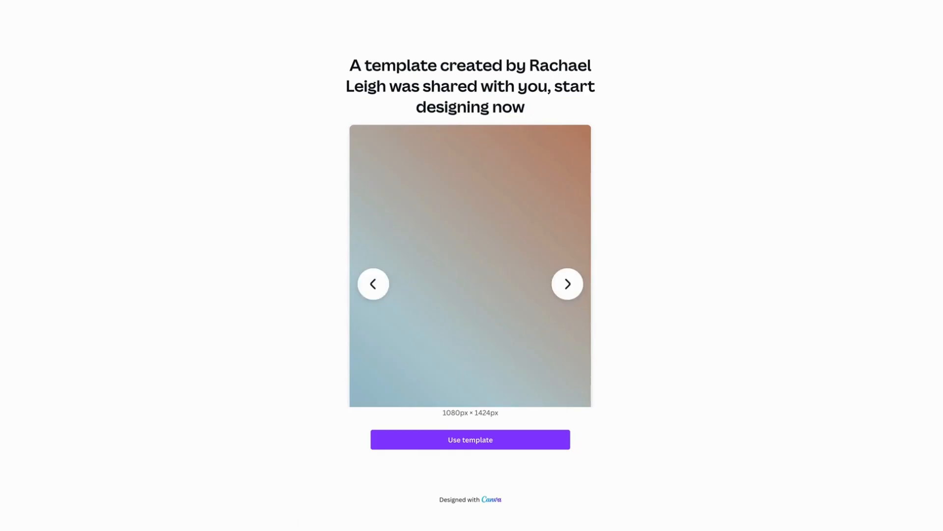
Step: Switch back to the E1 email editor and review the spring break image's settings and the layouts of the banner and body sections
left_click(202, 1)
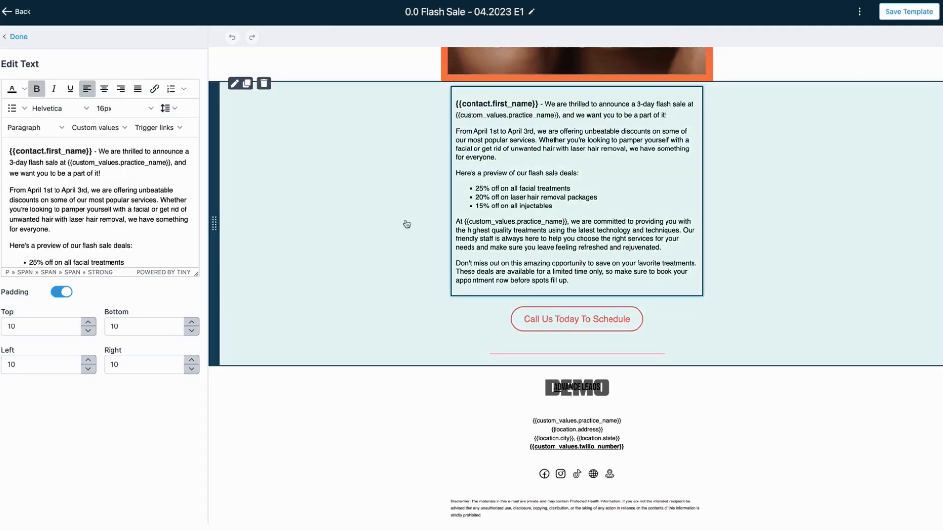
scroll(480, 182, "up", 6)
left_click(480, 182)
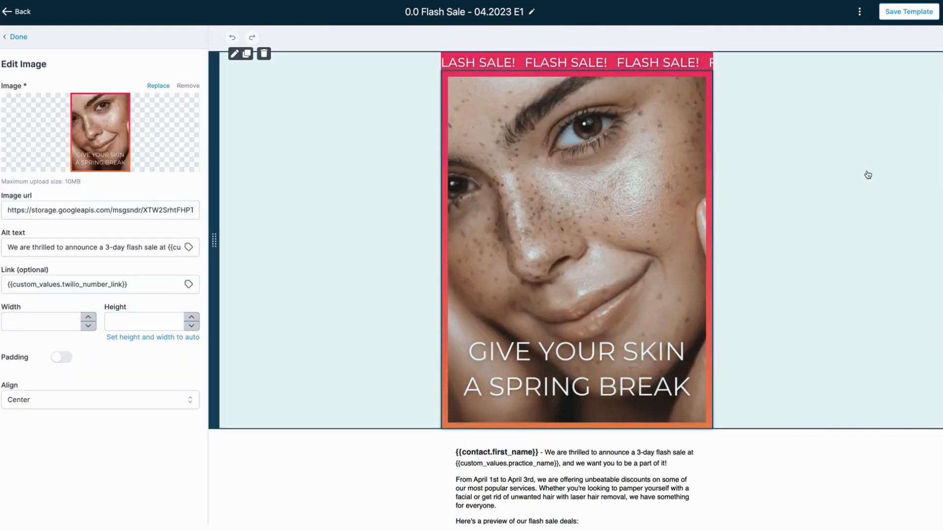
left_click(869, 175)
scroll(869, 175, "down", 7)
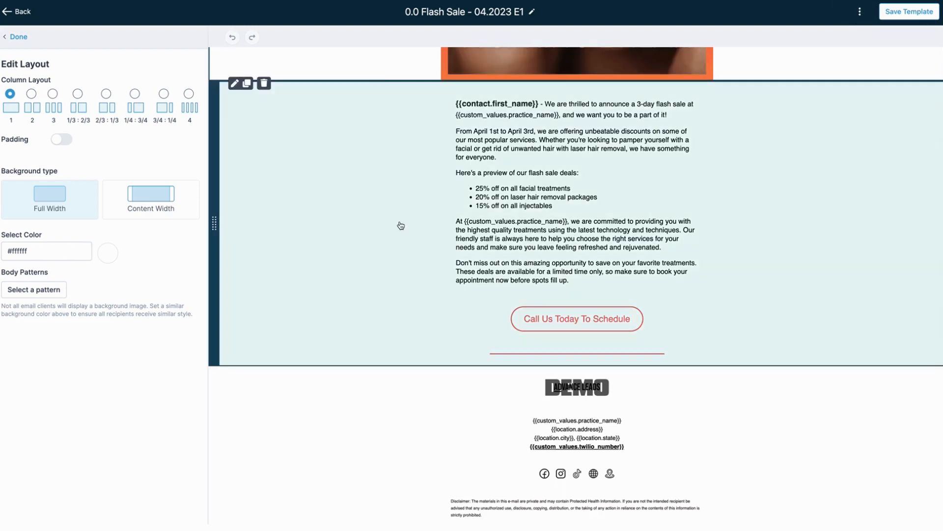
left_click(400, 224)
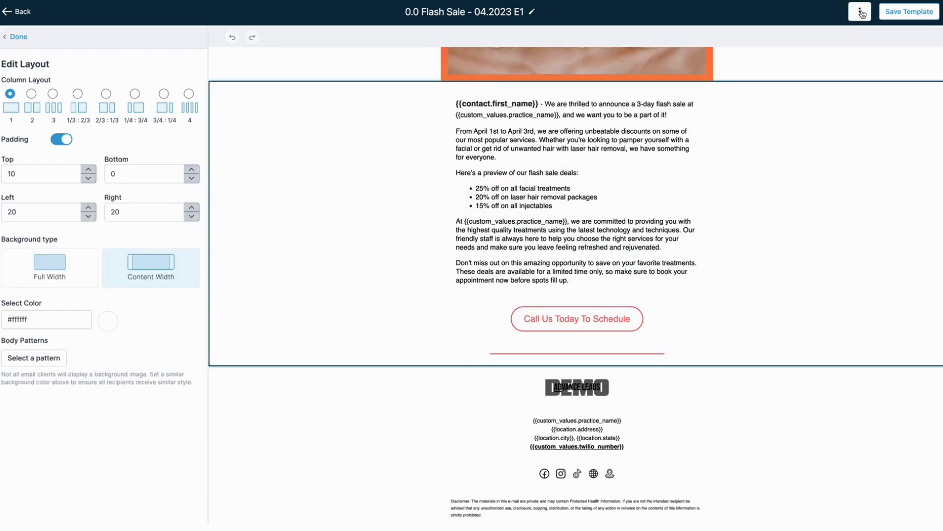
Step: Open the E1 template settings, review the sender, preview text and email subject fields, and save the settings
left_click(859, 14)
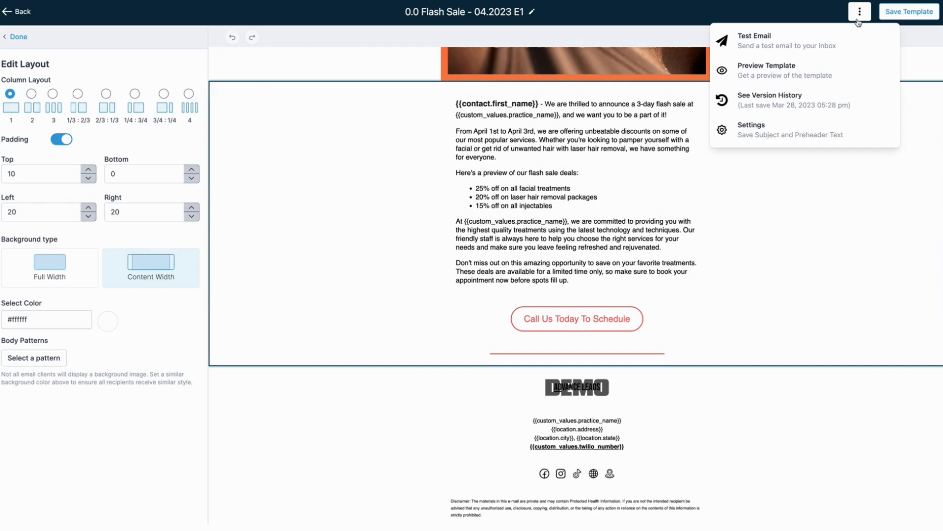
left_click(776, 128)
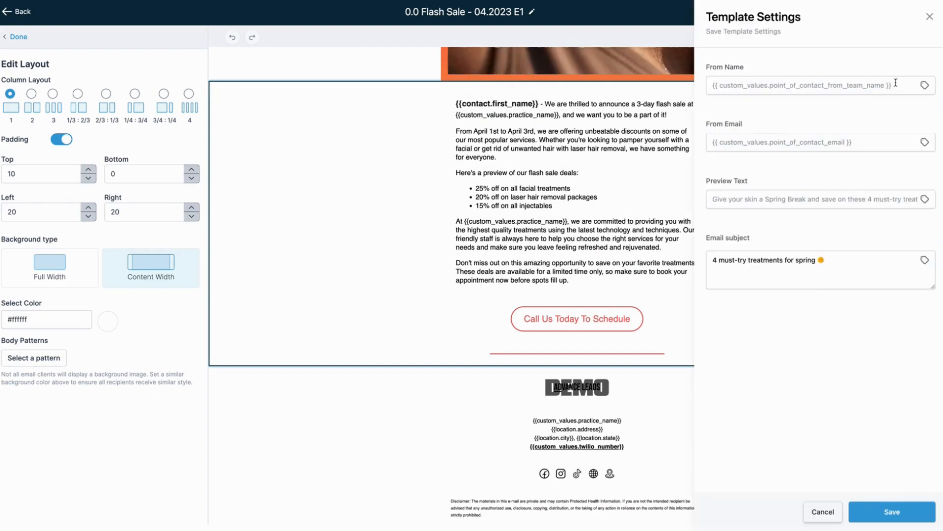
left_click(840, 253)
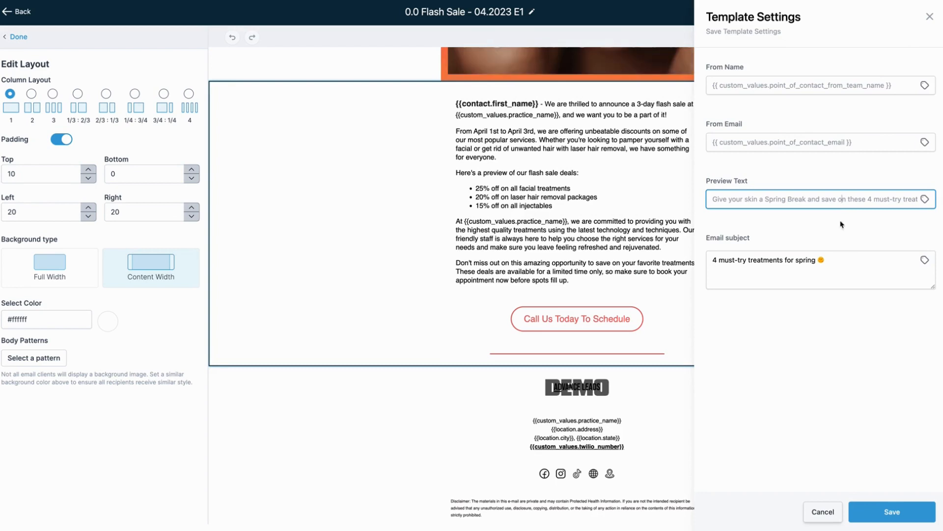
left_click(842, 409)
left_click(888, 513)
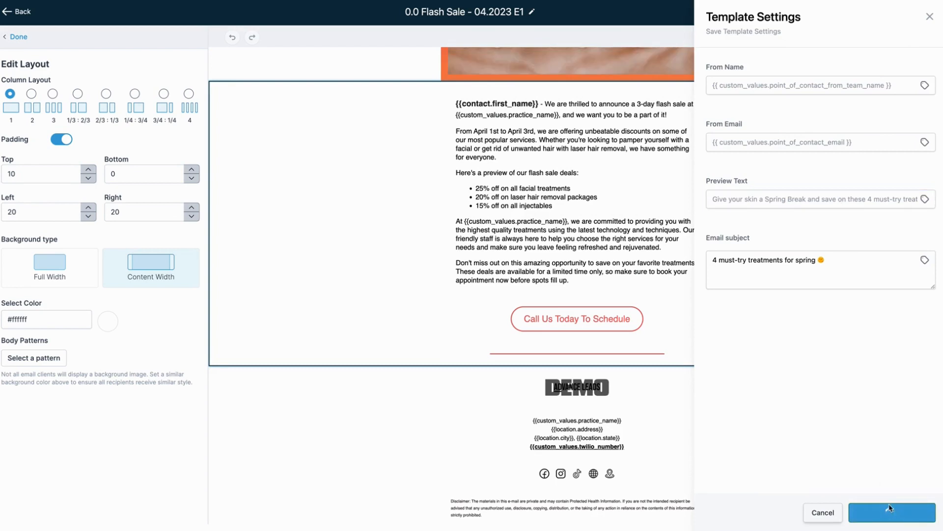
Step: Save the E1 template and open the "0.0 Flash Sale - 04.2023 E2" template for editing
left_click(908, 12)
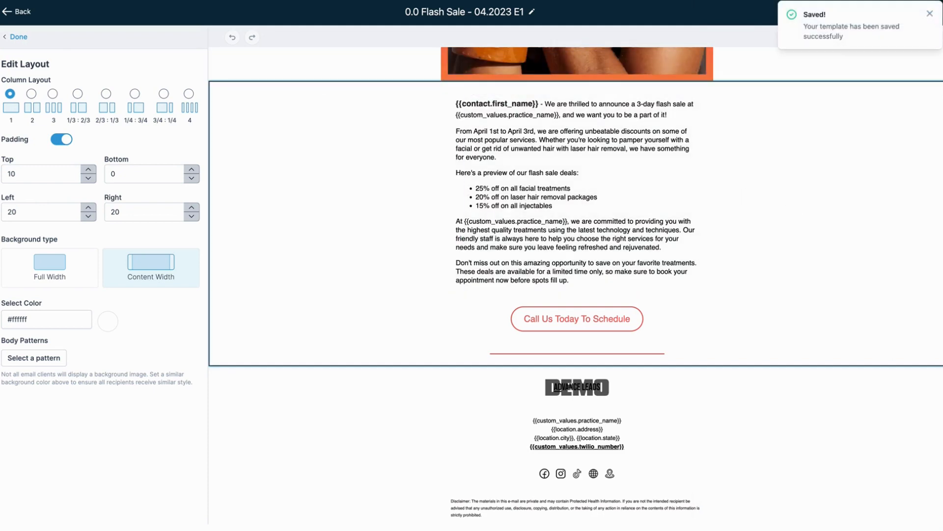
left_click(23, 14)
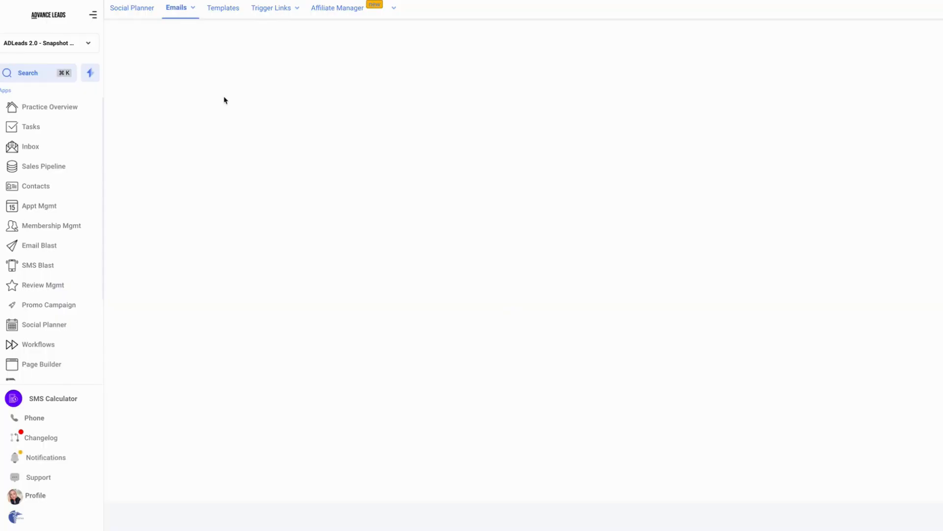
left_click(213, 155)
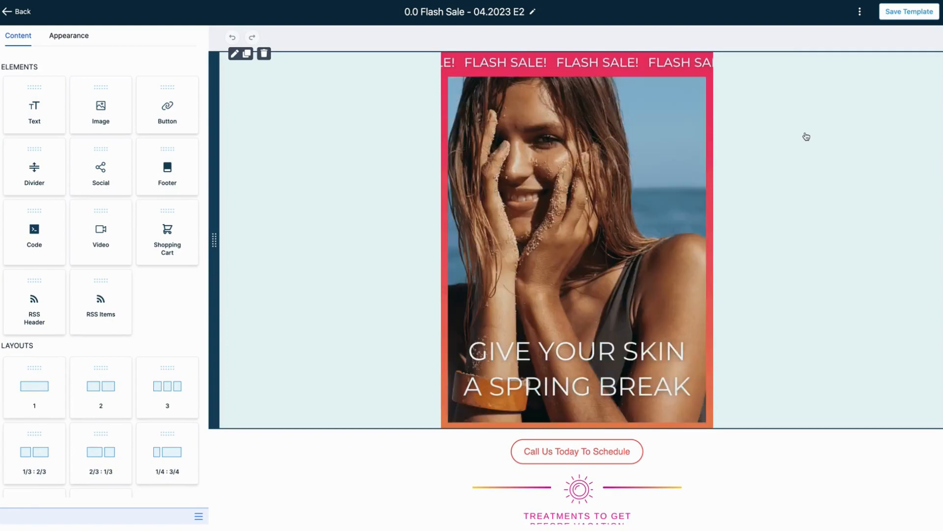
Step: Review the "Treatments to get before vacation" title image and the HydraFacial treatment sections of the E2 email
scroll(807, 136, "down", 4)
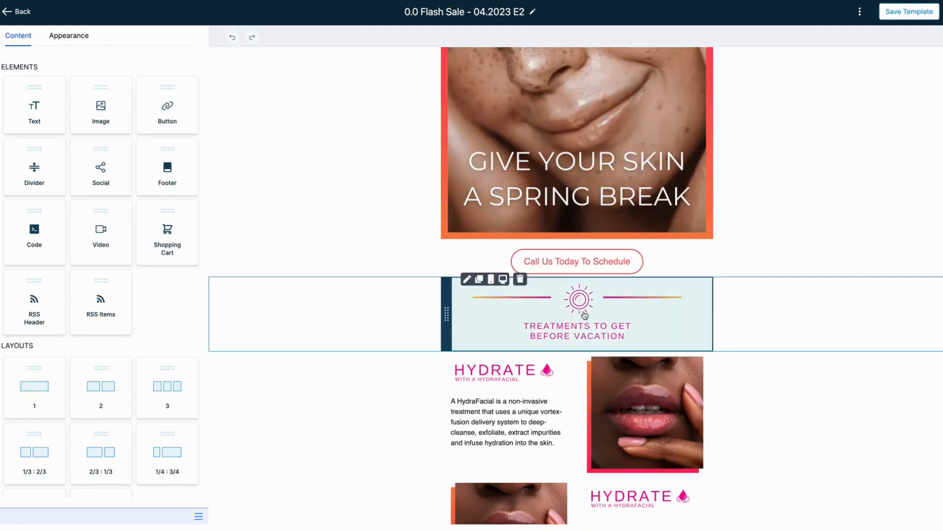
left_click(584, 315)
left_click(503, 420)
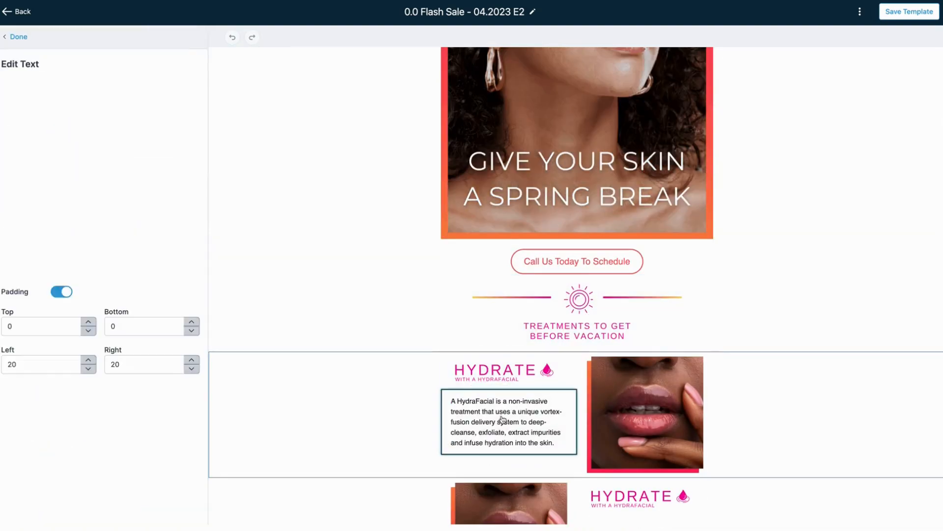
scroll(502, 420, "down", 5)
left_click(505, 362)
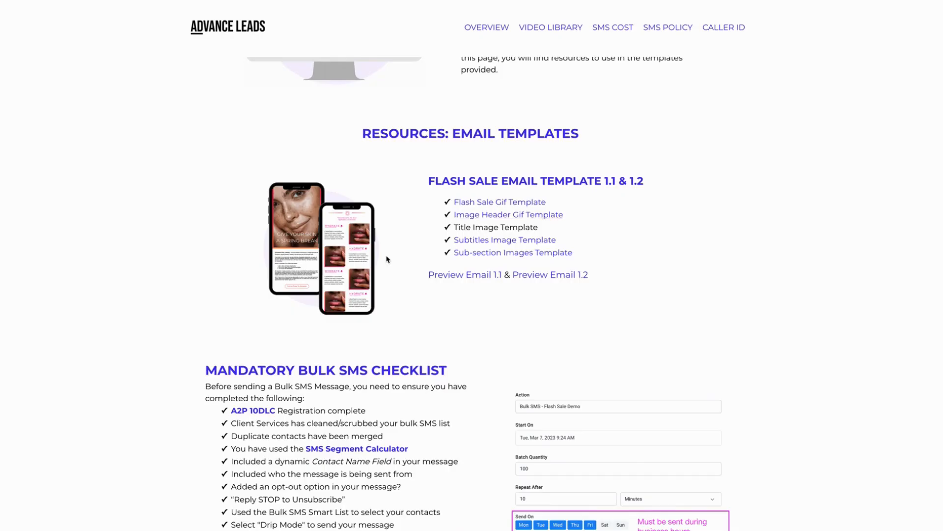
Step: Open the Sub-section Images Template from the flash sale guide's resources and browse its preview images
left_click(529, 245)
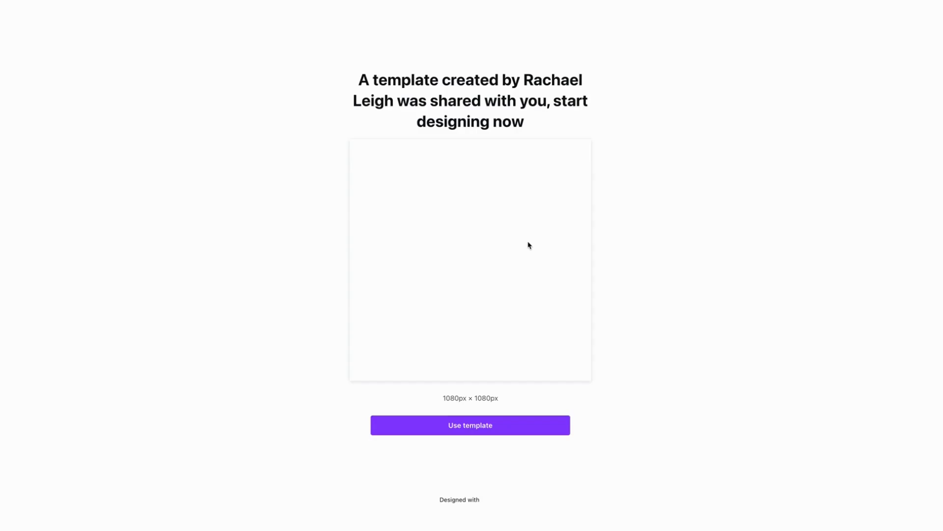
left_click(560, 267)
left_click(555, 269)
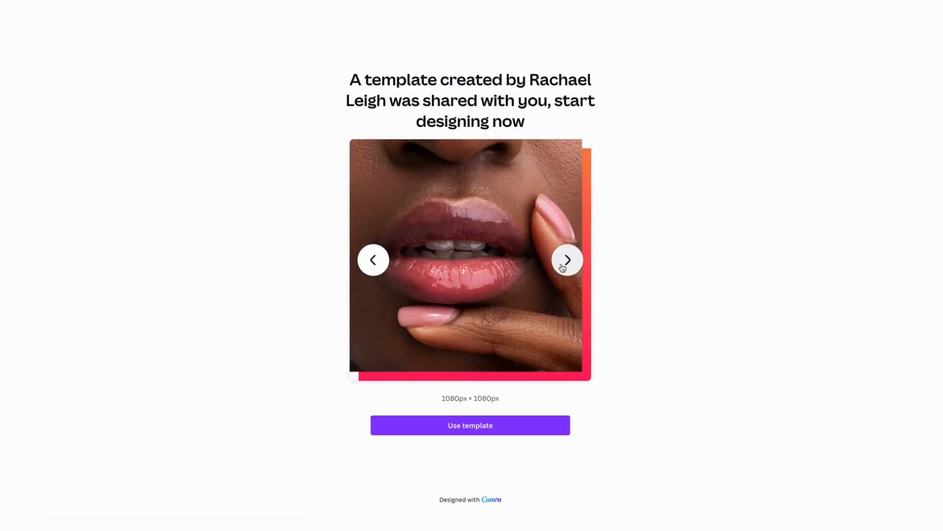
left_click(563, 267)
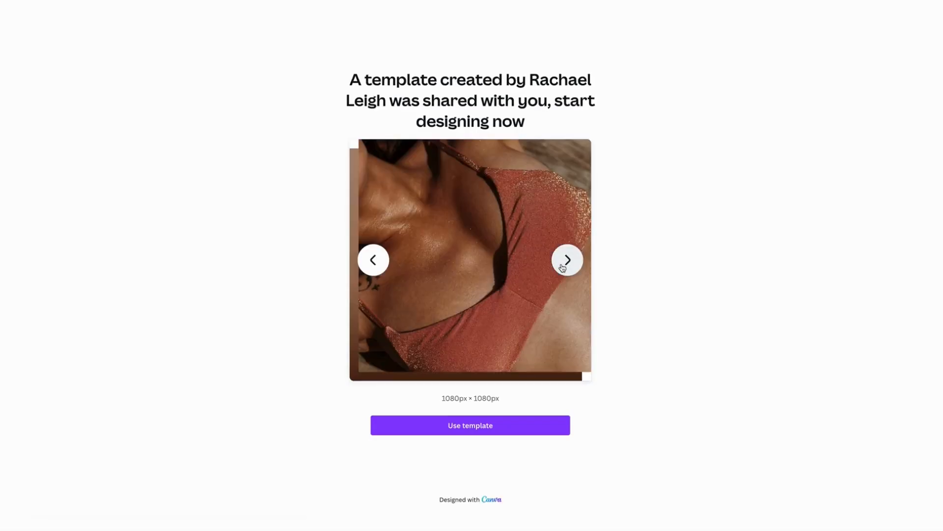
Step: Browse the preview images of the Sub-section Images Template and return to the flash sale guide
left_click(563, 267)
left_click(563, 268)
left_click(371, 262)
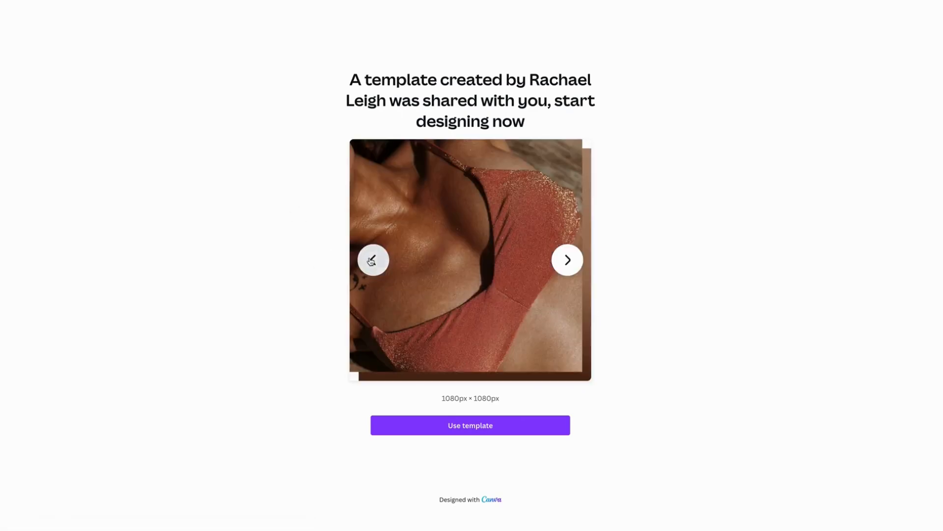
left_click(371, 262)
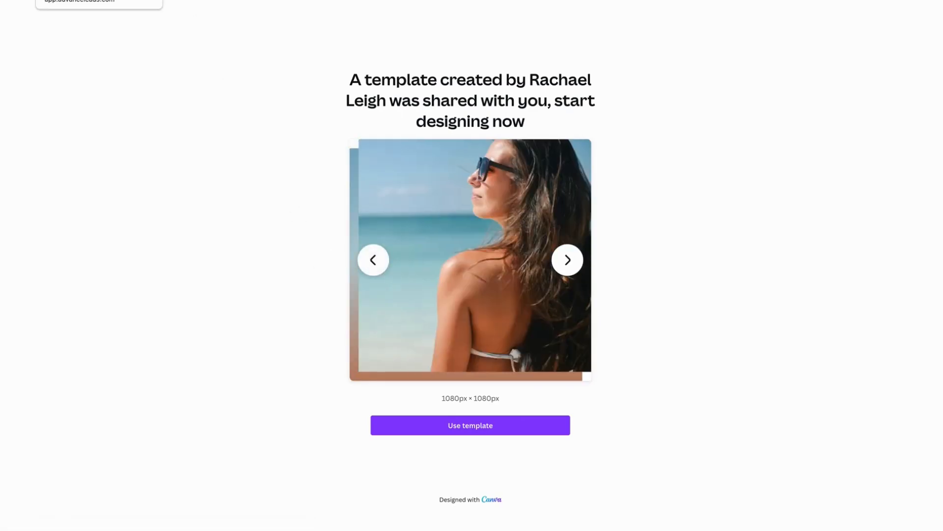
left_click(73, 0)
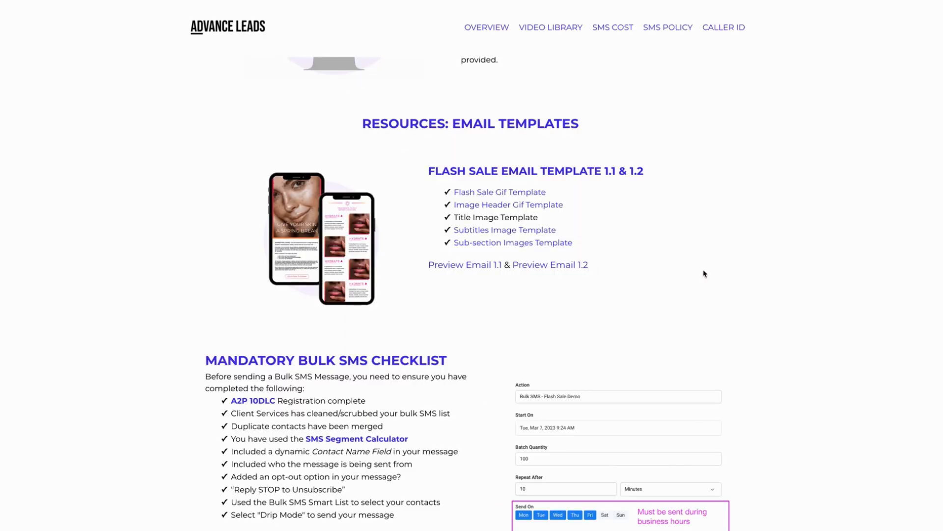
Step: Open the Email 1.1 and Email 1.2 previews from the guide's resources and look through both layouts
left_click(451, 268)
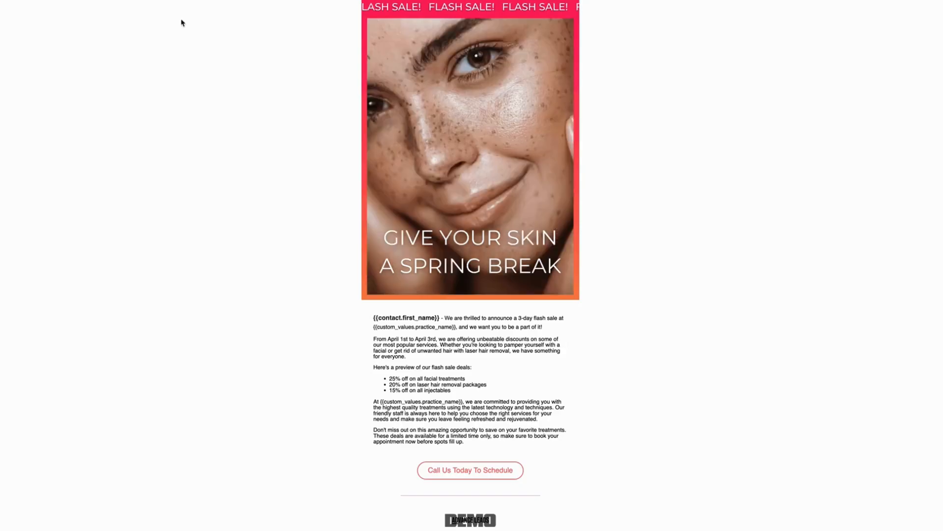
left_click(204, 0)
left_click(529, 266)
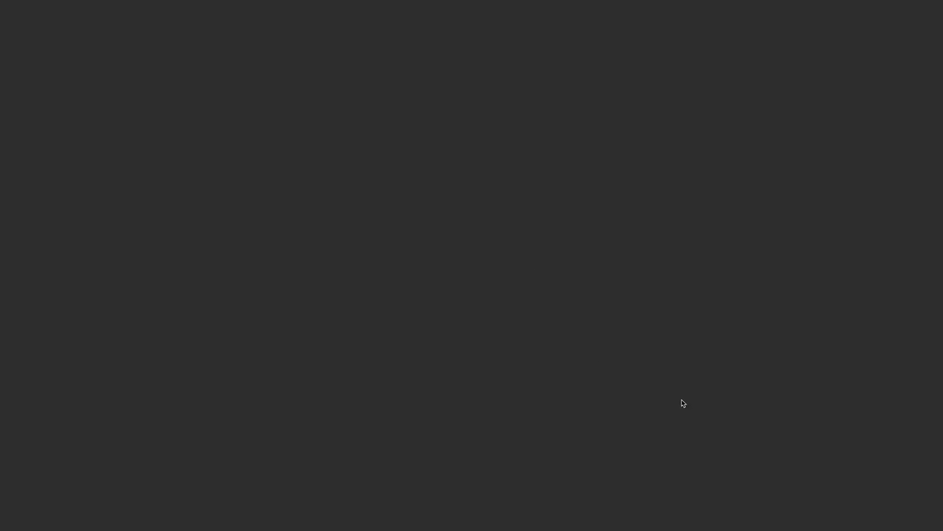
scroll(848, 117, "down", 7)
scroll(847, 118, "down", 4)
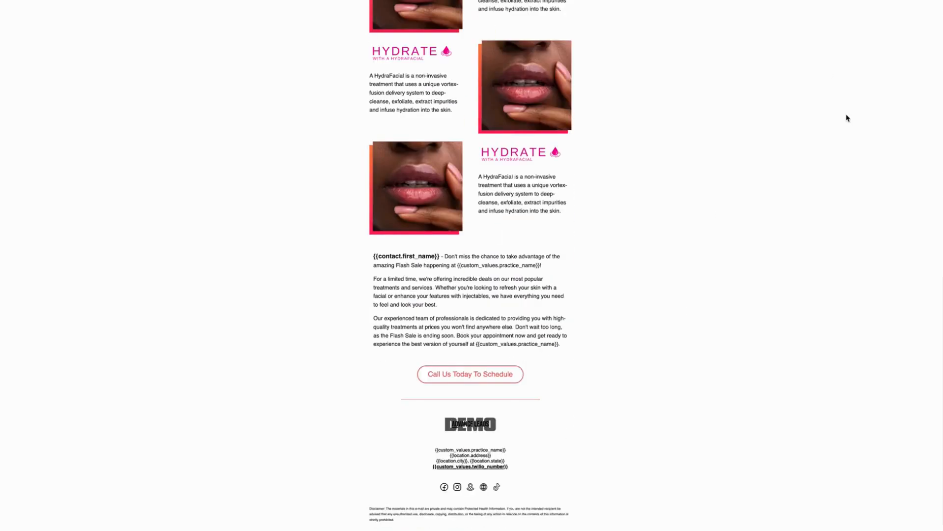
scroll(847, 118, "up", 12)
left_click(203, 0)
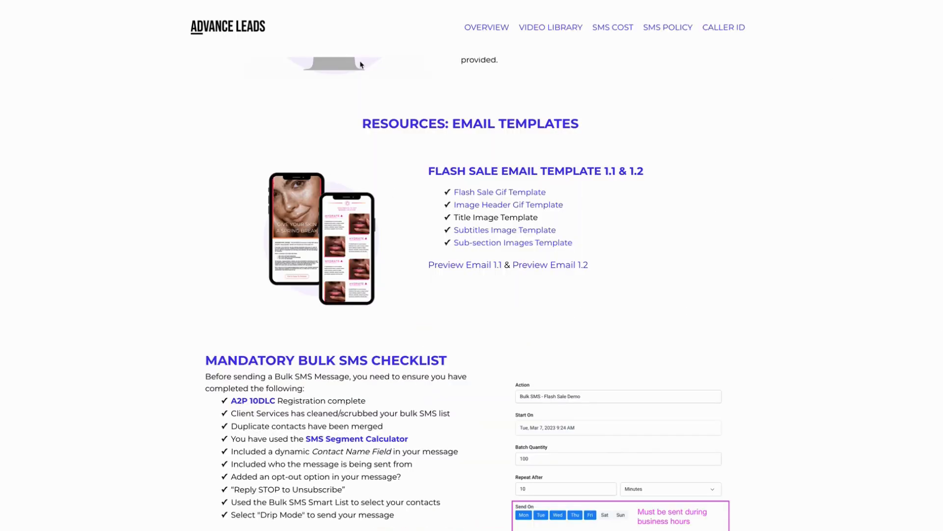
scroll(222, 136, "up", 3)
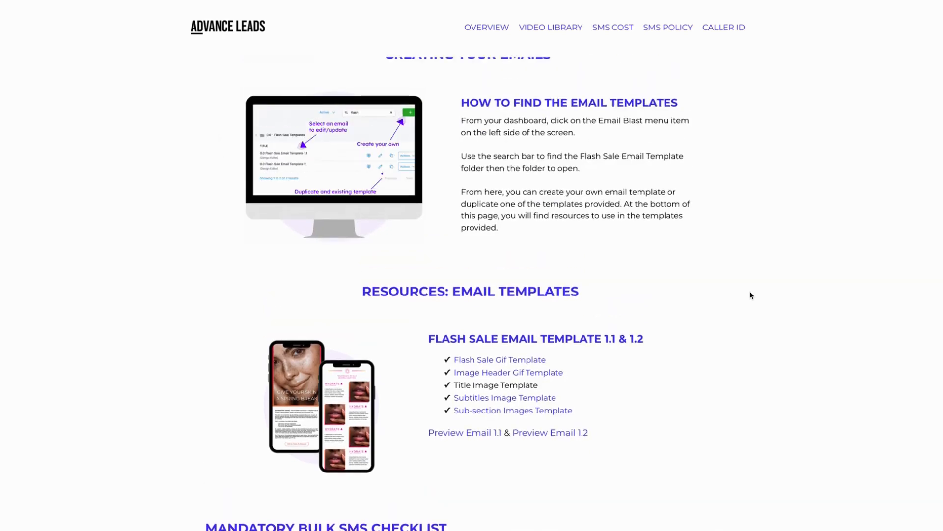
left_click(212, 0)
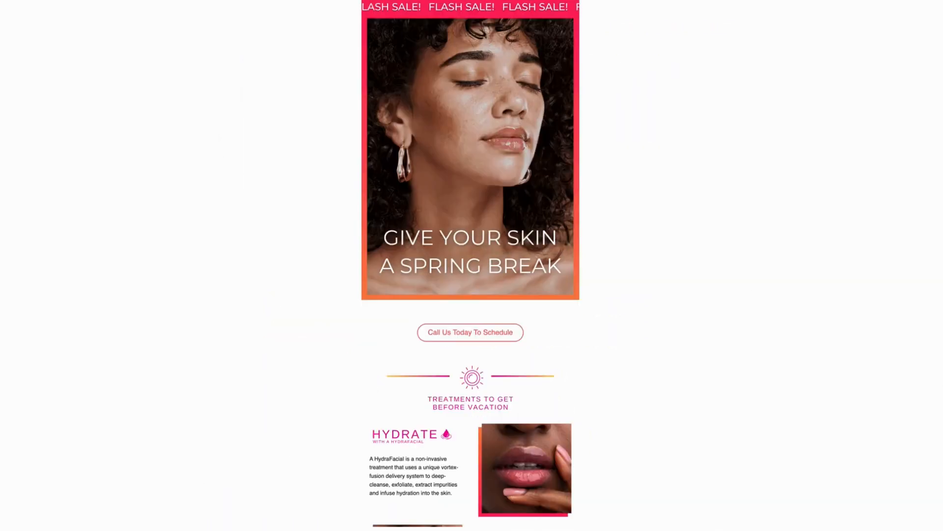
Step: In the E2 template's closing text block, bold the {{custom_values.practice_name}} placeholder in the last paragraph
left_click(204, 0)
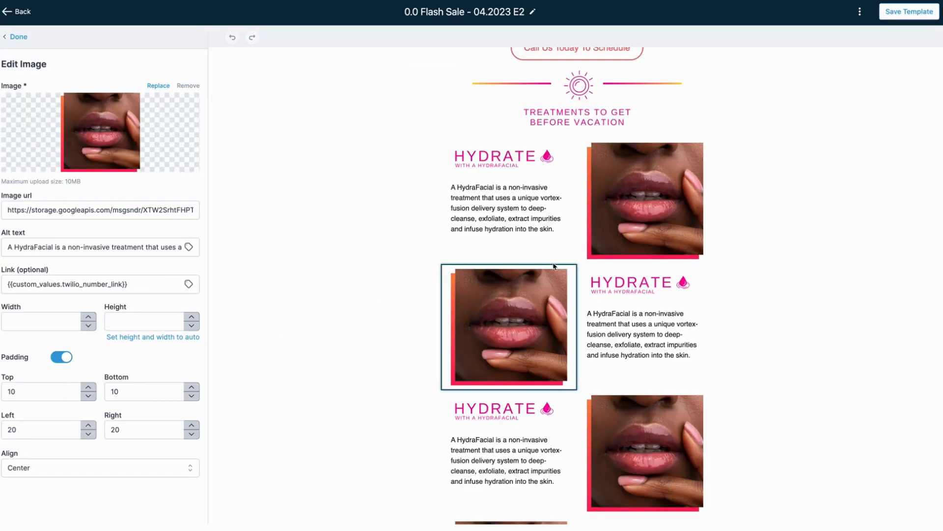
left_click(535, 210)
scroll(533, 215, "down", 2)
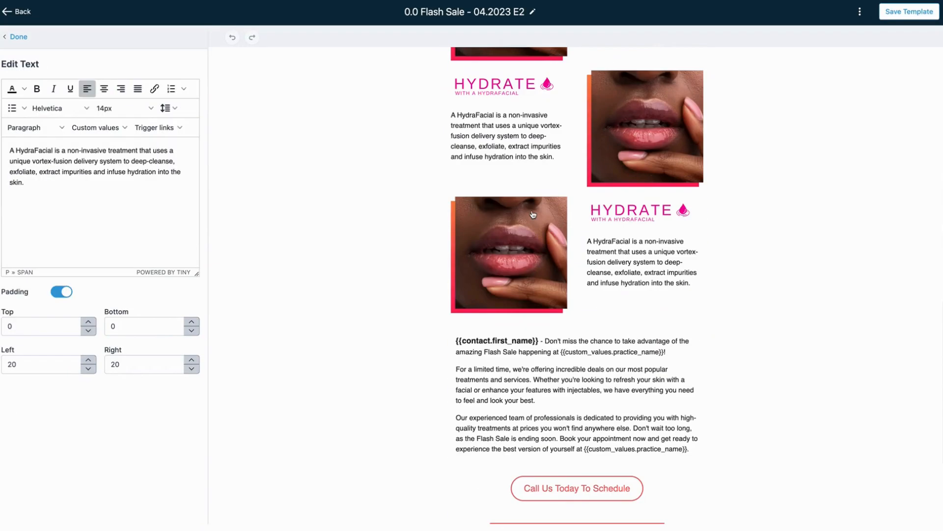
left_click(525, 439)
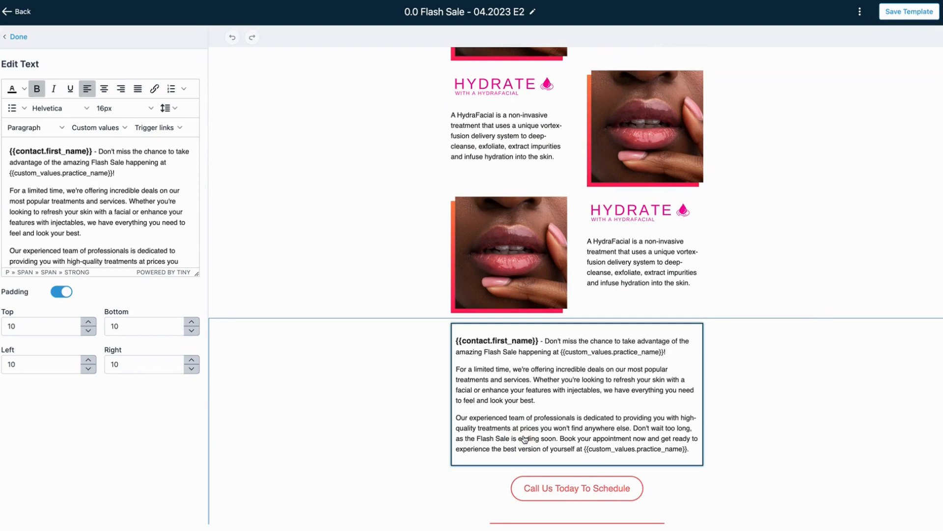
left_click_drag(195, 274, 196, 384)
left_click(155, 282)
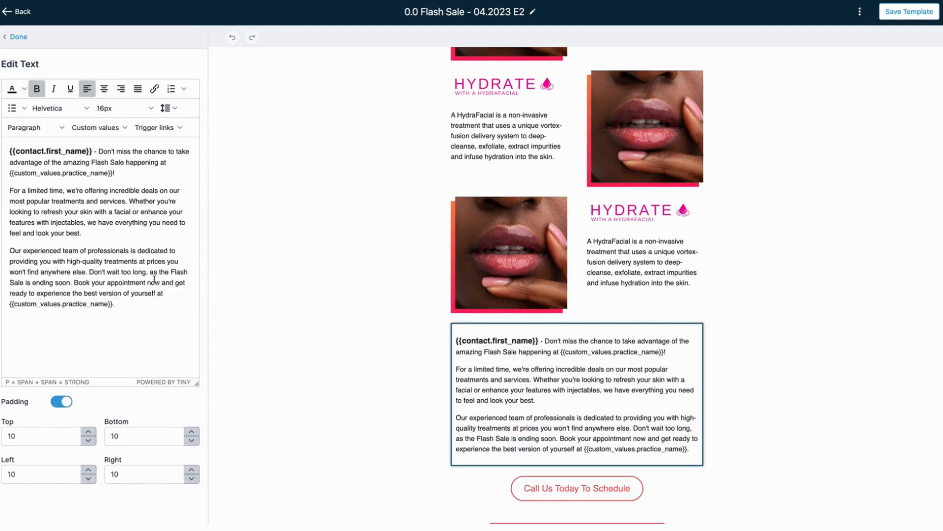
left_click_drag(112, 304, 5, 303)
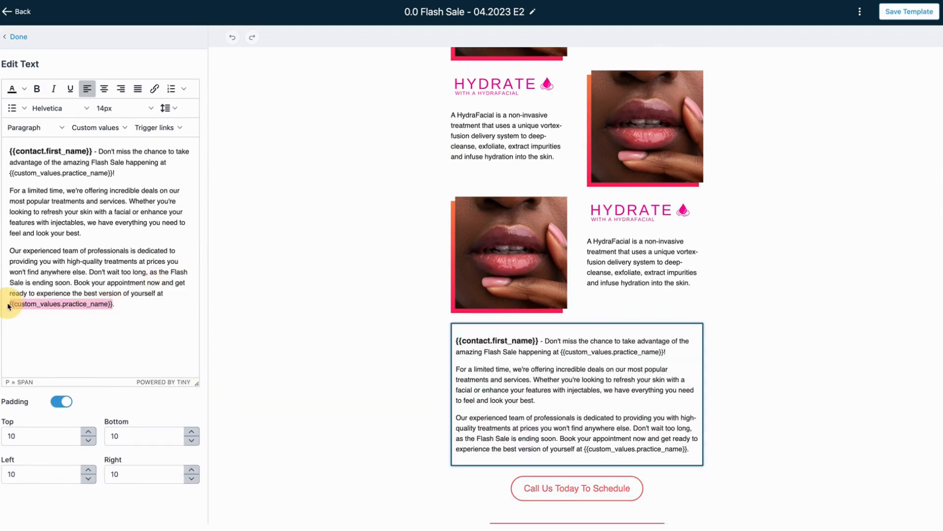
key("ctrl+b")
Step: Check the Contact custom values for the {{contact.first_name}} placeholder and bold {{custom_values.practice_name}} in the closing text's first paragraph
left_click_drag(95, 147, 8, 151)
left_click(34, 154)
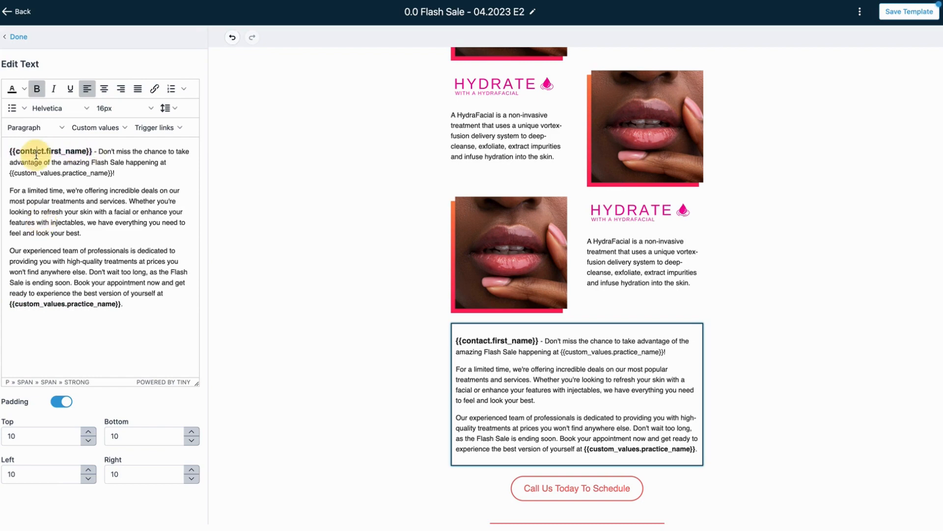
left_click_drag(94, 150, 7, 151)
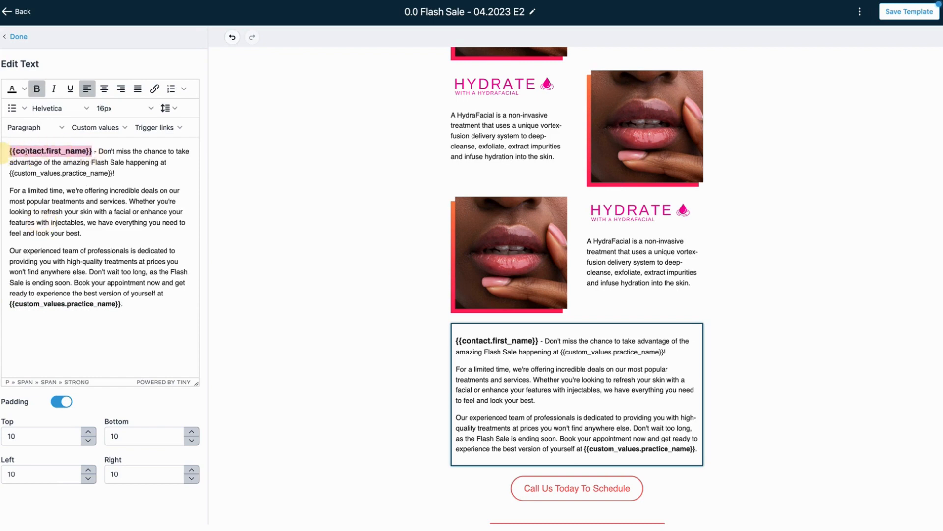
left_click(122, 128)
mouse_move(133, 146)
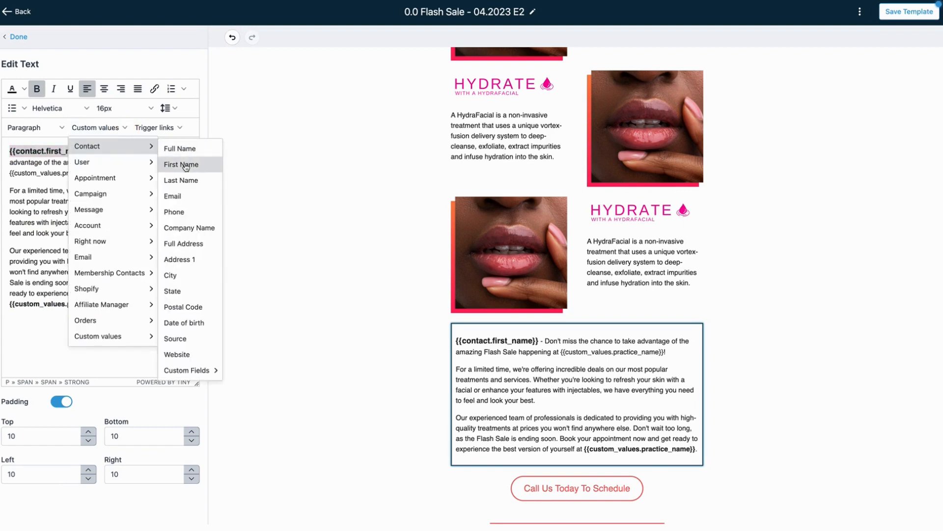
left_click(128, 171)
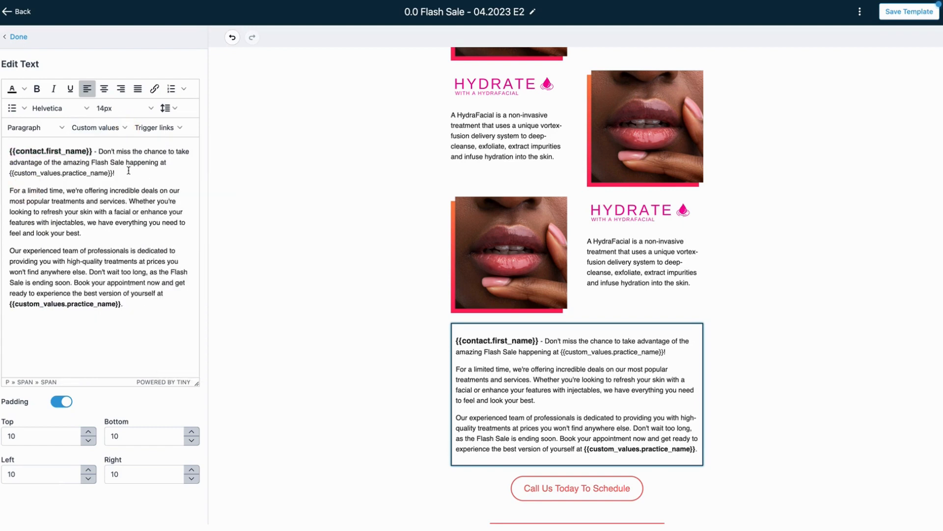
left_click_drag(113, 173, 8, 180)
key("ctrl+b")
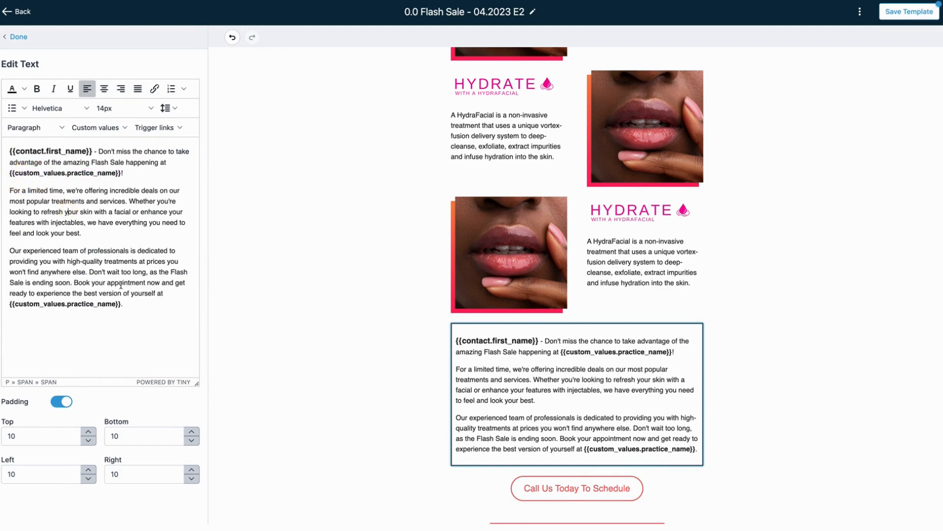
Step: Set all closing text after the {{contact.first_name}} greeting to 16px and save the E2 template
left_click_drag(137, 304, 4, 148)
left_click(100, 151)
left_click_drag(100, 151, 122, 316)
left_click(124, 116)
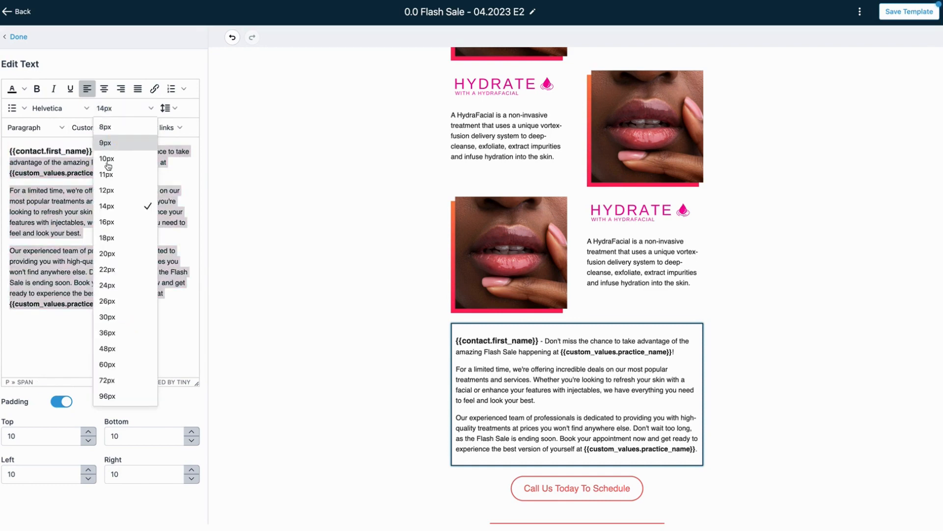
left_click(104, 221)
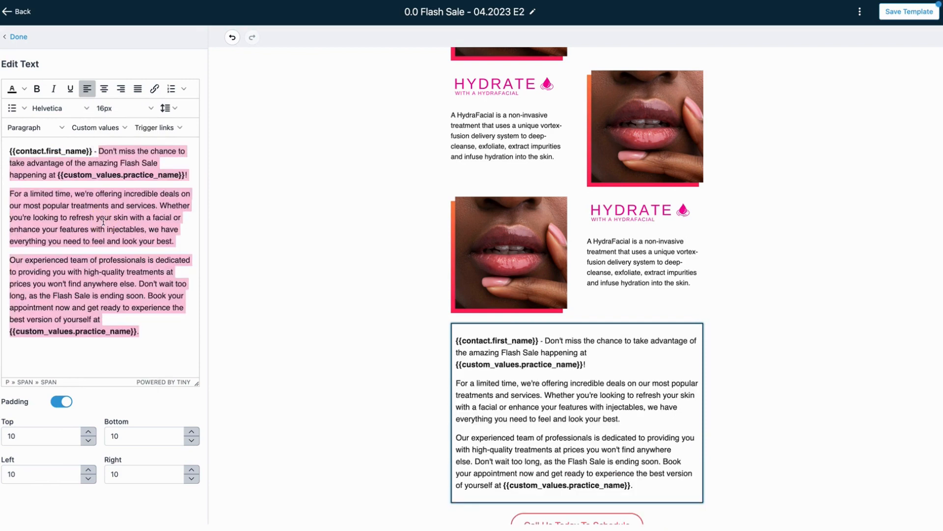
left_click(166, 108)
left_click(101, 163)
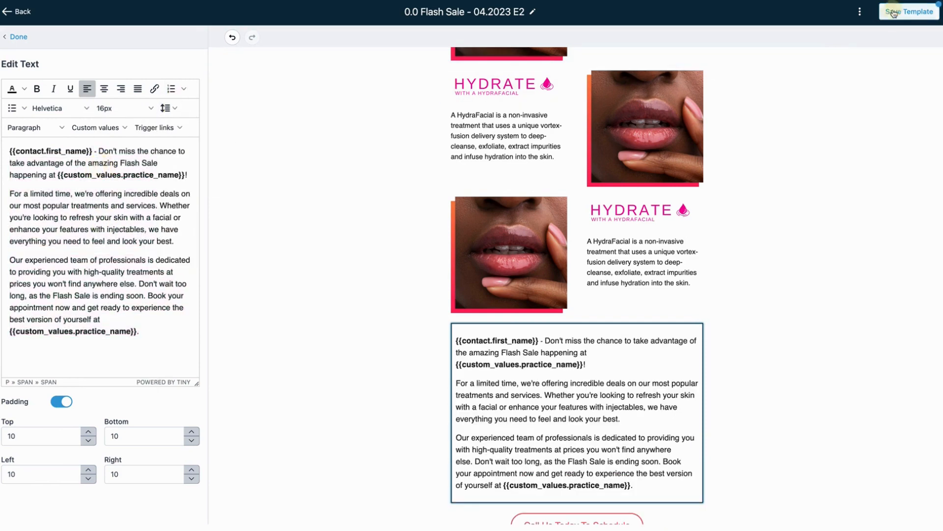
left_click(909, 11)
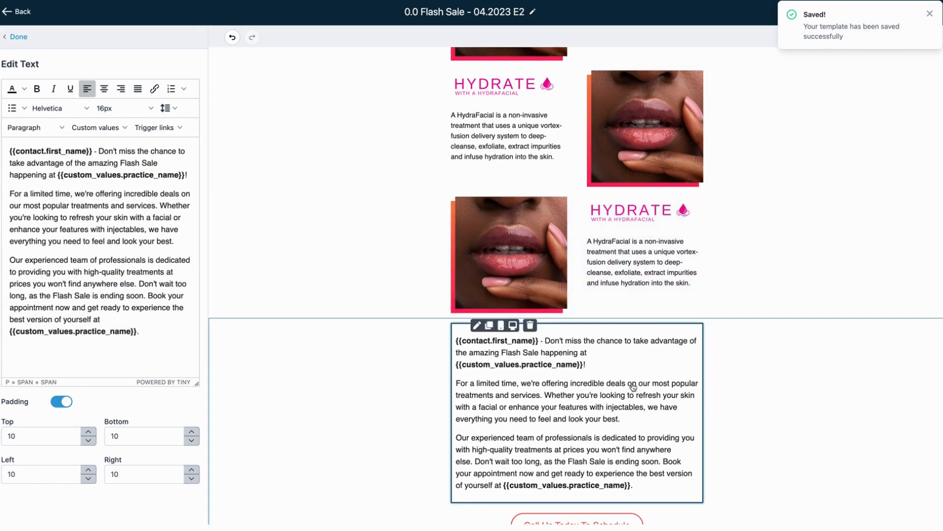
Step: Review the settings of the "Call Us Today To Schedule" button, the closing text and the neighbouring section layouts, and close the editing options
left_click(94, 150)
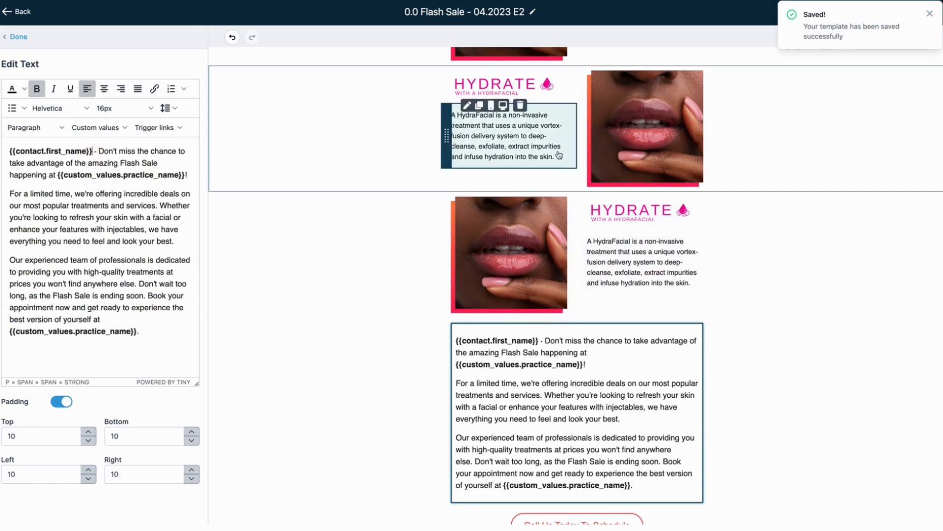
scroll(559, 153, "down", 3)
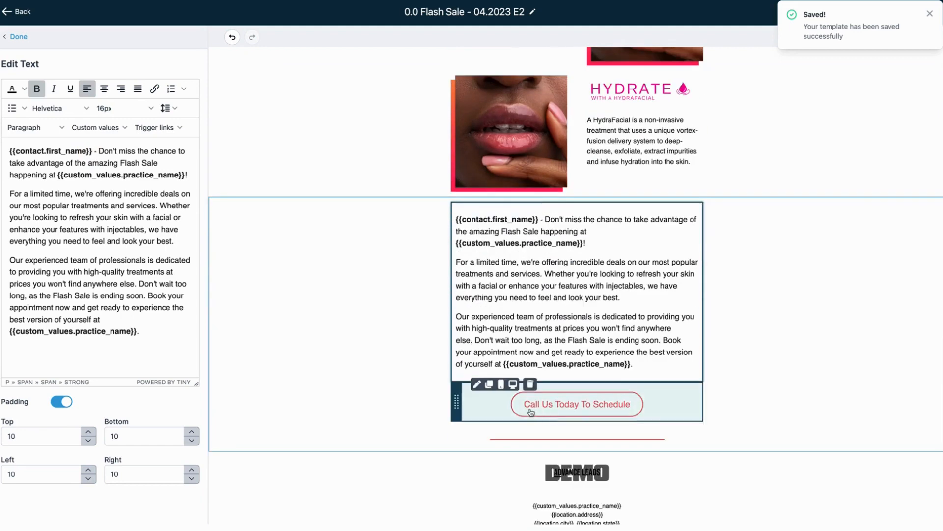
left_click(530, 410)
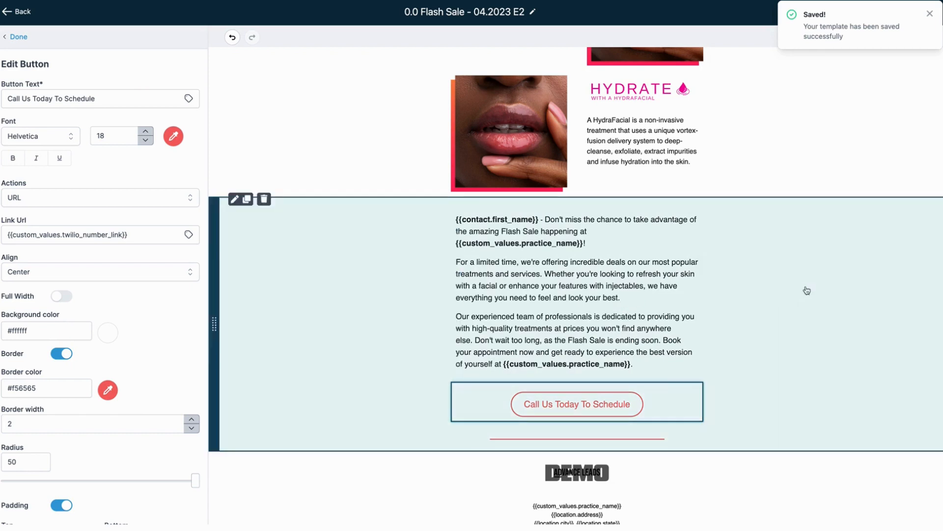
left_click(806, 290)
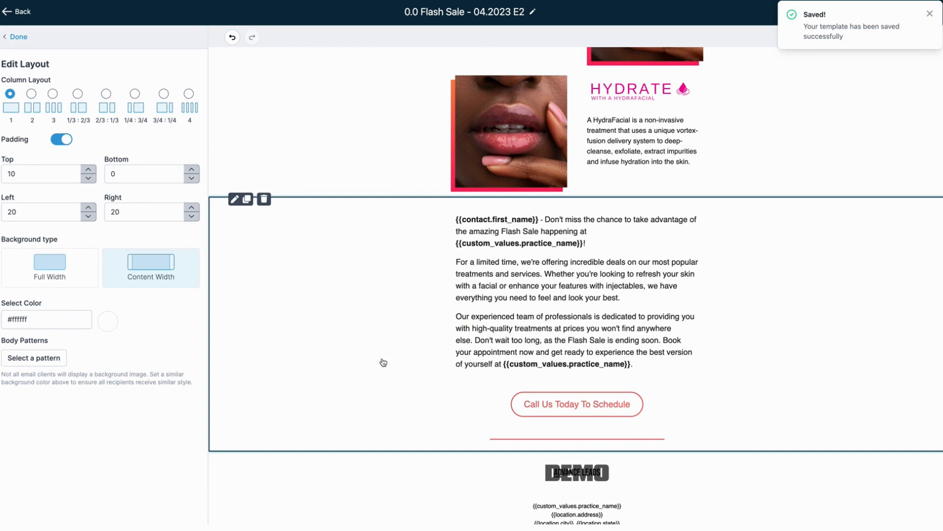
left_click(513, 328)
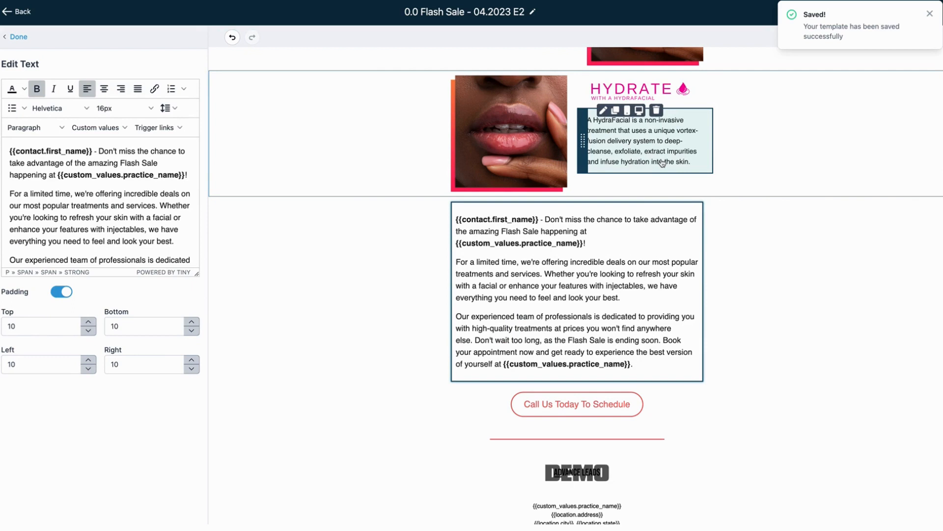
left_click(778, 150)
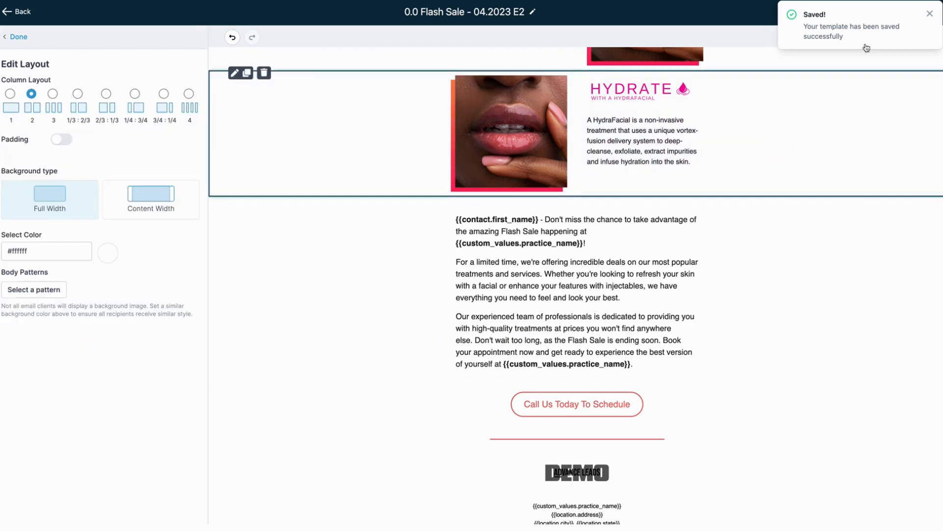
left_click(928, 19)
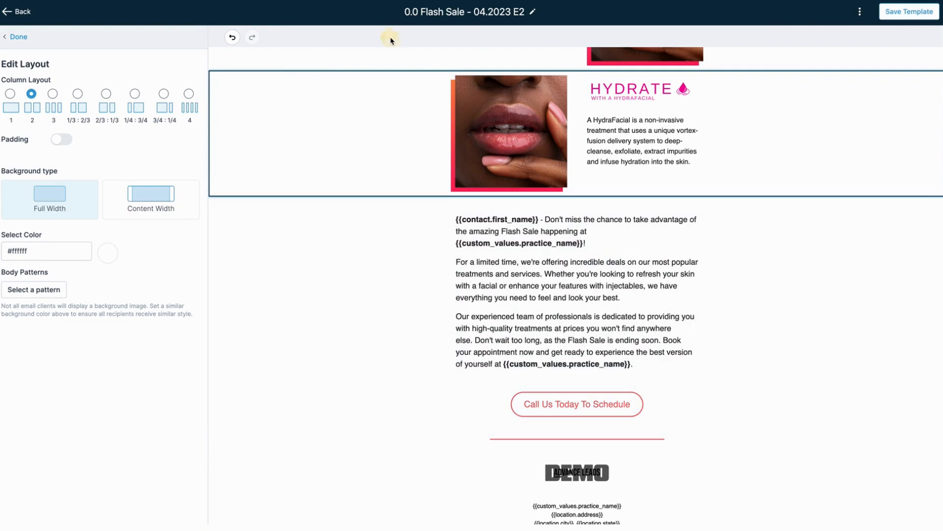
left_click(27, 37)
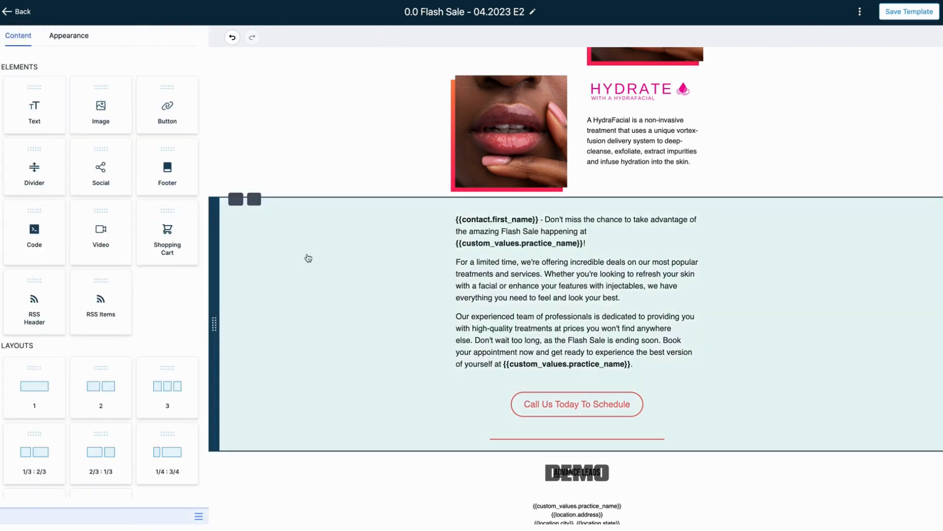
Step: Open the E2 template's Layers list, examine its sections and return to the content elements
scroll(448, 495, "down", 2)
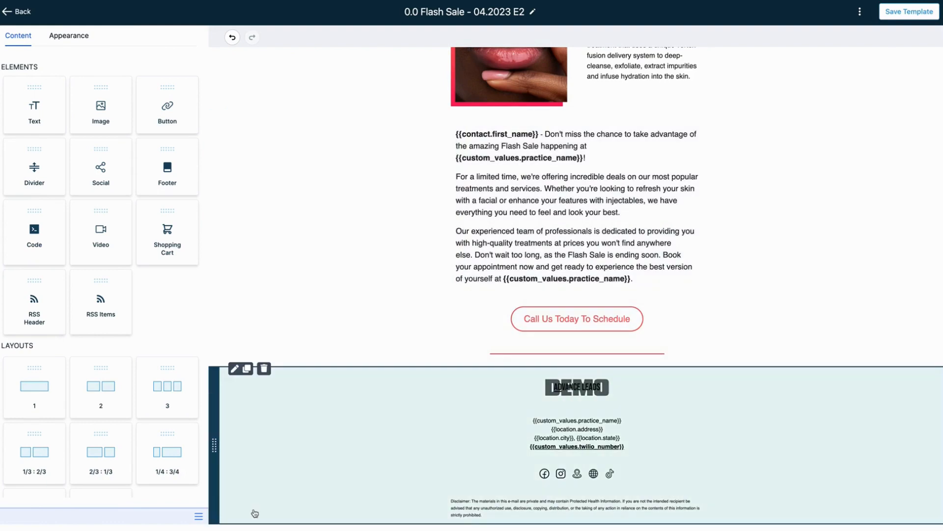
left_click(199, 519)
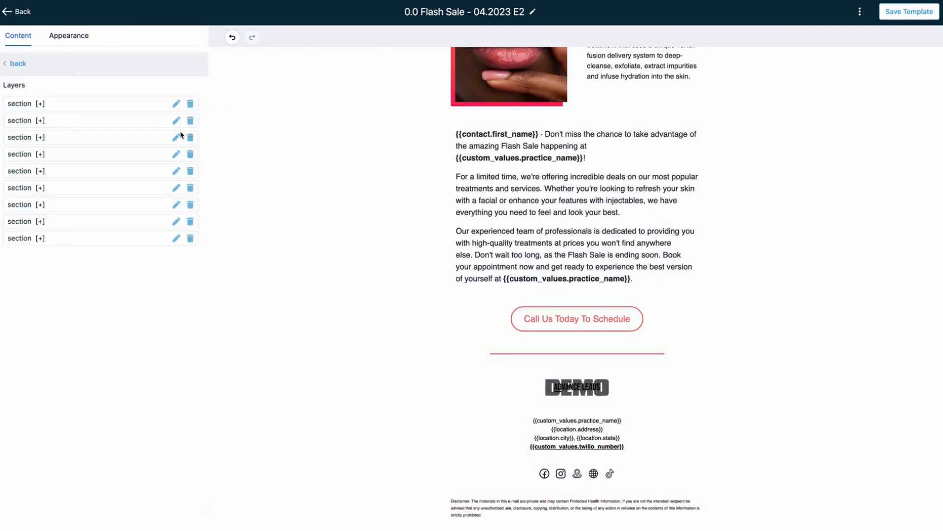
left_click(101, 108)
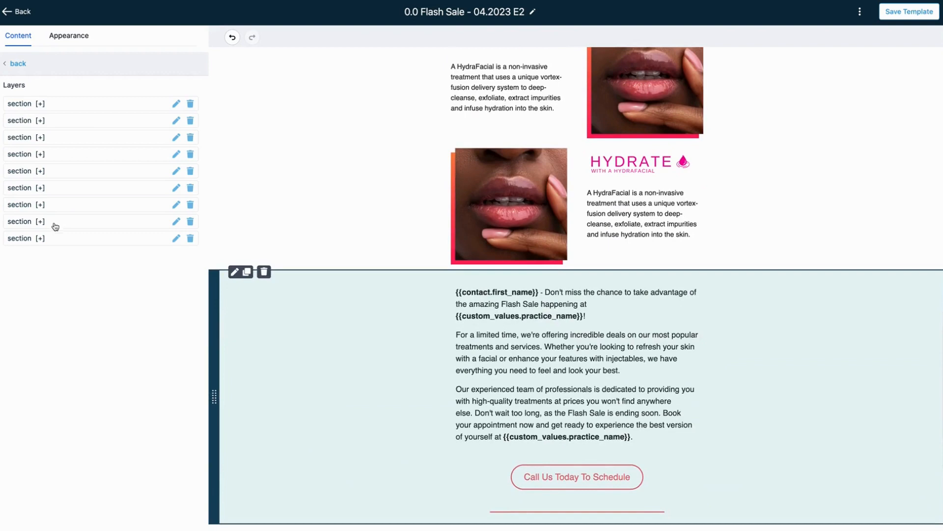
mouse_move(54, 240)
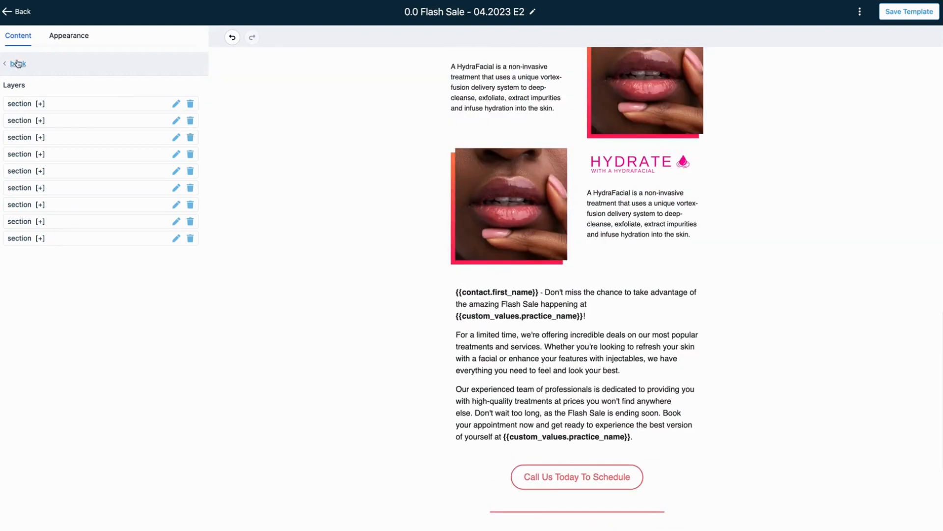
left_click(16, 63)
Step: Save the E2 template and return to the 0.0 - Flash Sale Templates folder
left_click(895, 16)
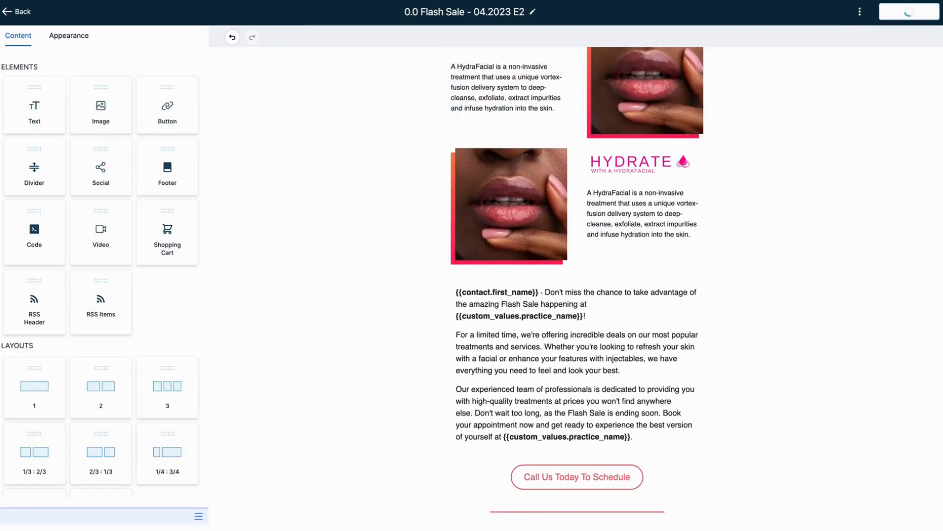
left_click(20, 11)
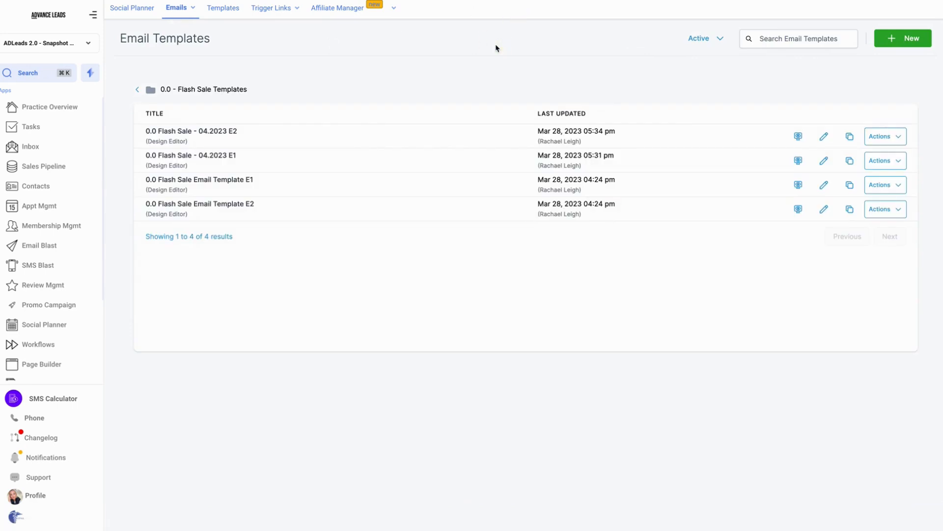
left_click(519, 50)
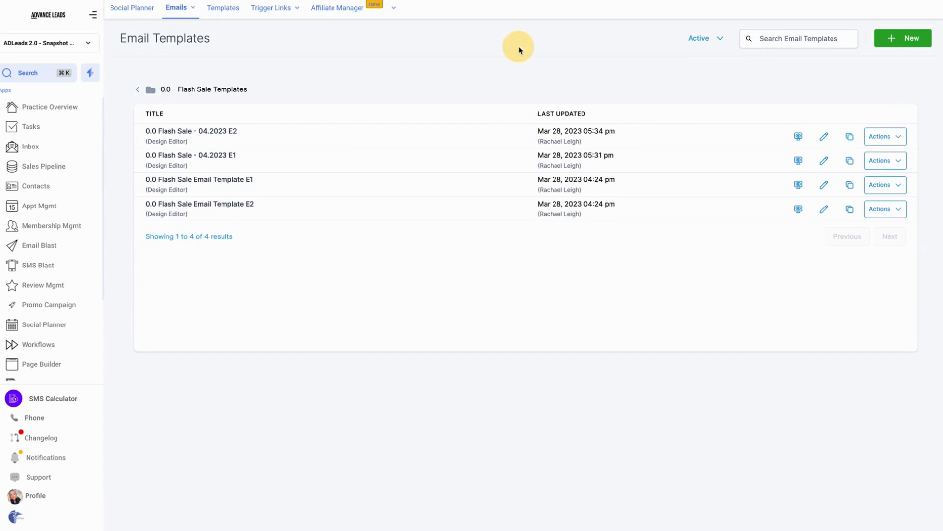